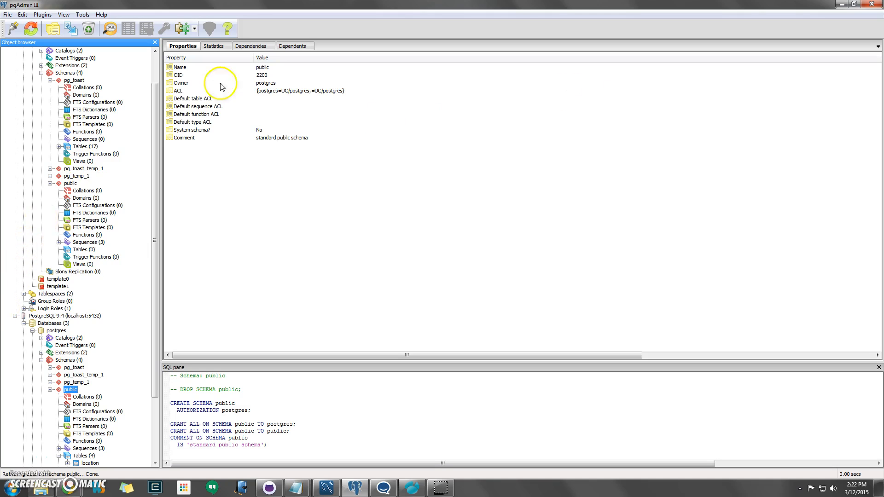
Step: Expand the public schema to show its four tables: location, message, qspecies and tree
click(224, 257)
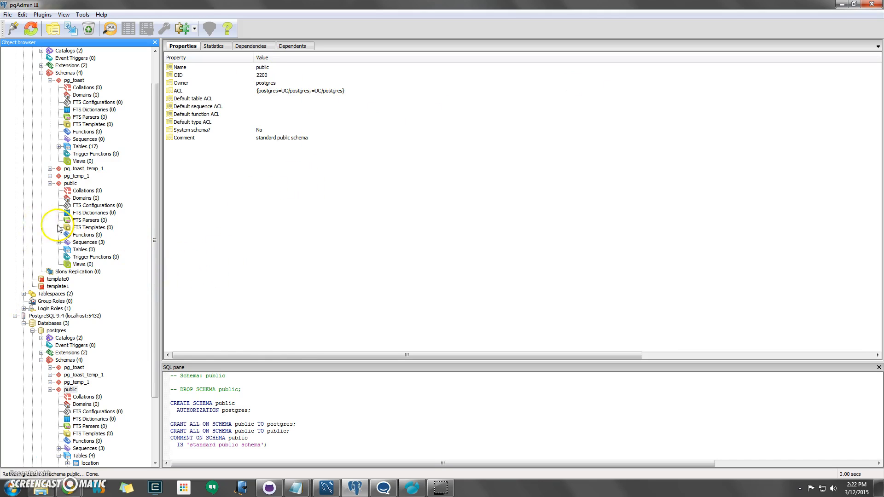
double_click(66, 184)
click(672, 411)
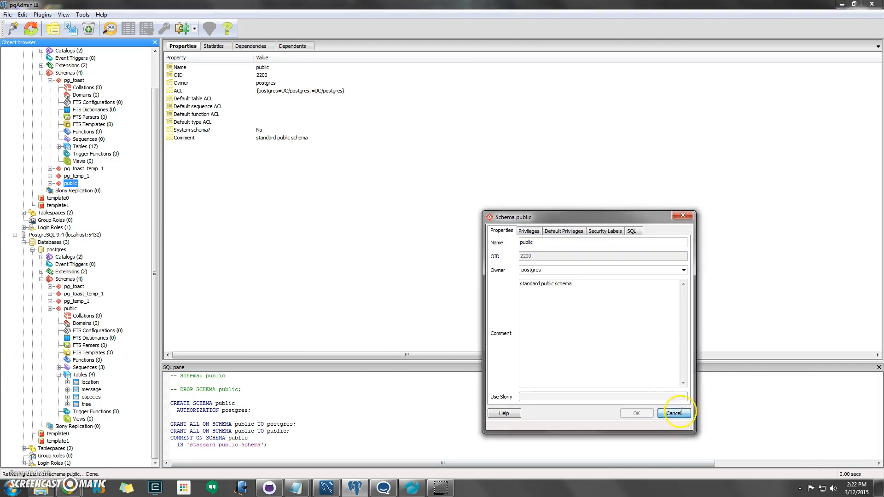
click(50, 183)
scroll(114, 261, down, 2)
scroll(113, 260, down, 2)
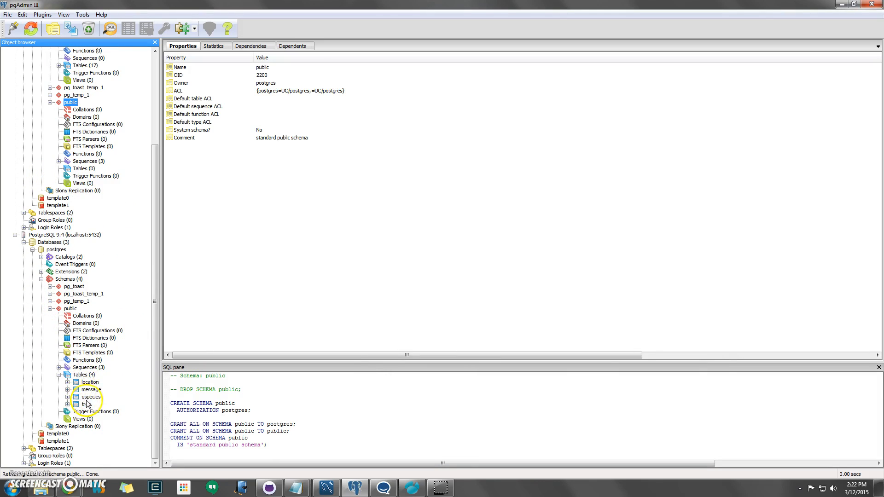
Step: Set up a Plain-format backup of public to testschema.sql, limited to schema only
right_click(70, 311)
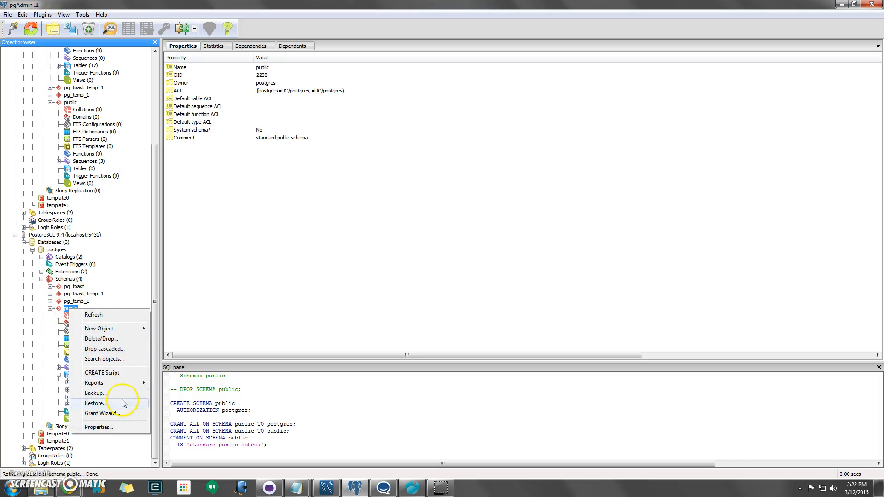
click(94, 394)
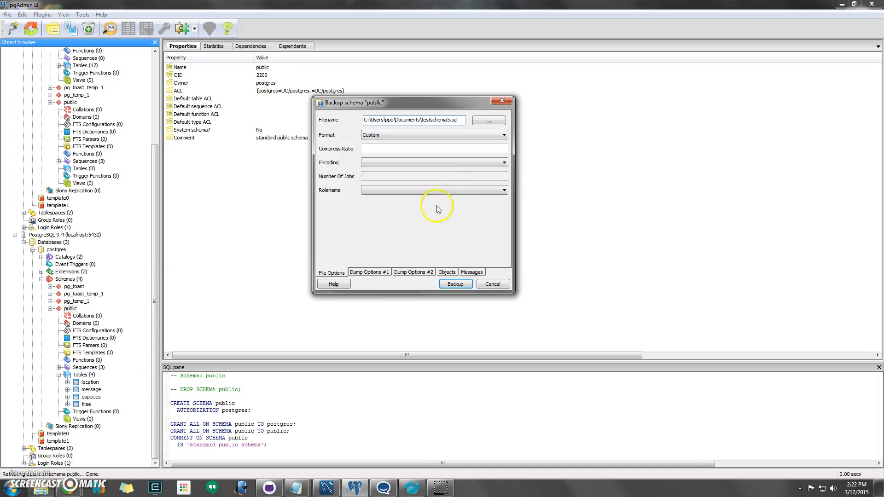
click(446, 135)
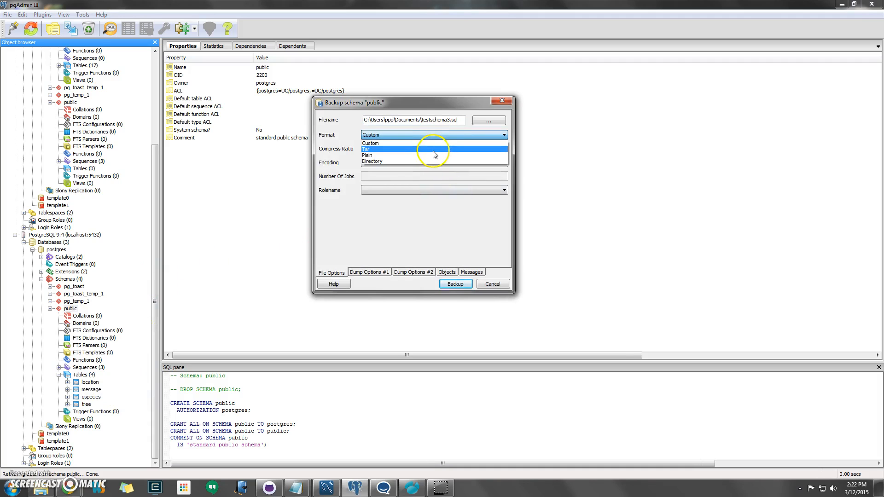
click(428, 156)
click(449, 119)
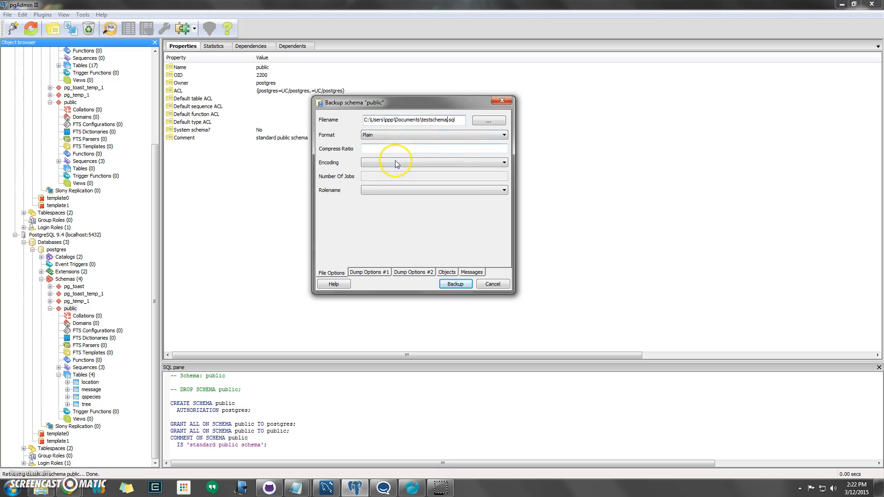
click(370, 272)
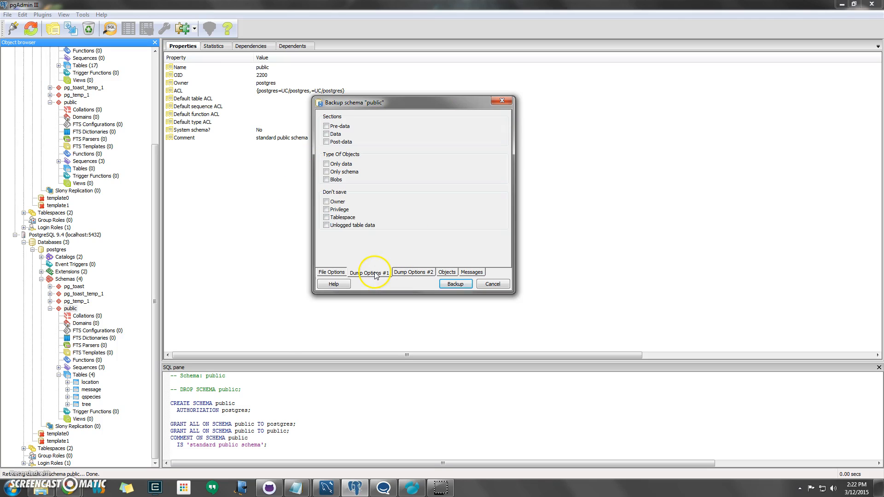
click(354, 176)
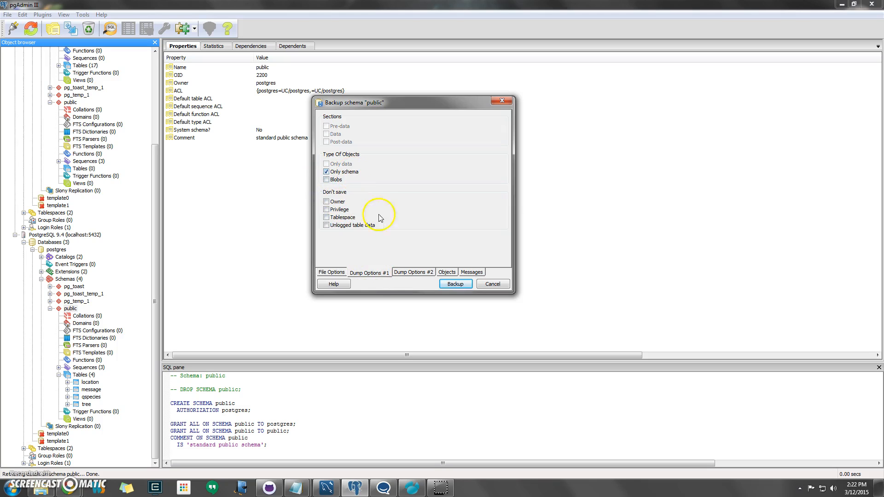
Step: Run the backup, overwriting the existing testschema.sql, and close it when finished
click(415, 273)
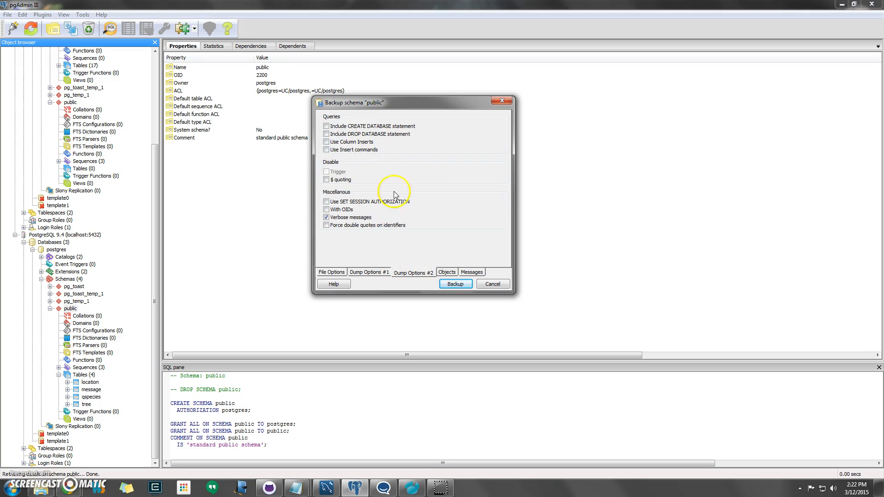
click(449, 273)
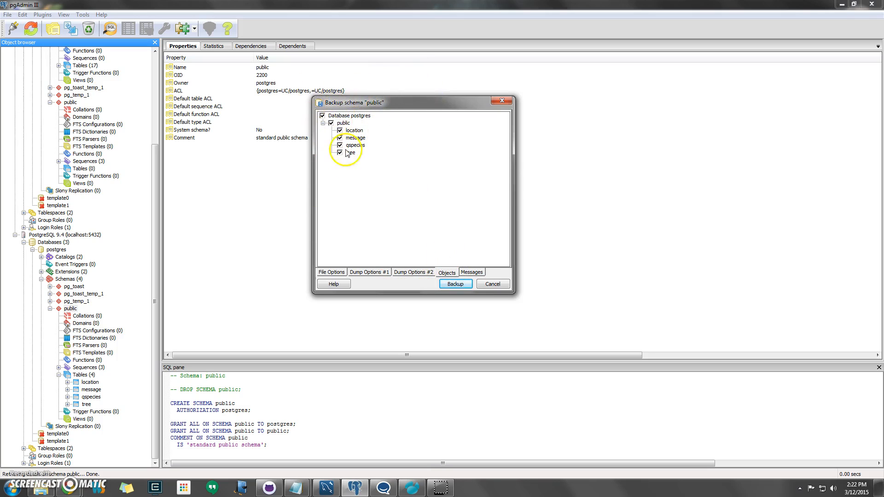
click(471, 273)
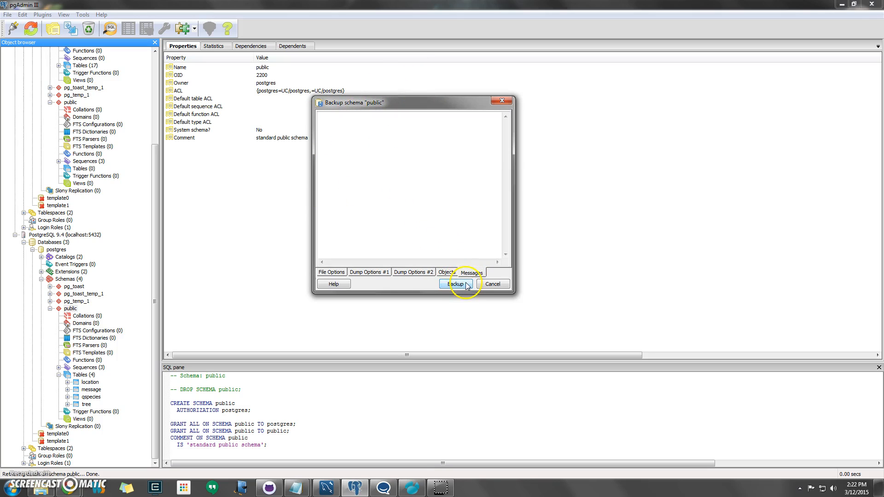
click(460, 284)
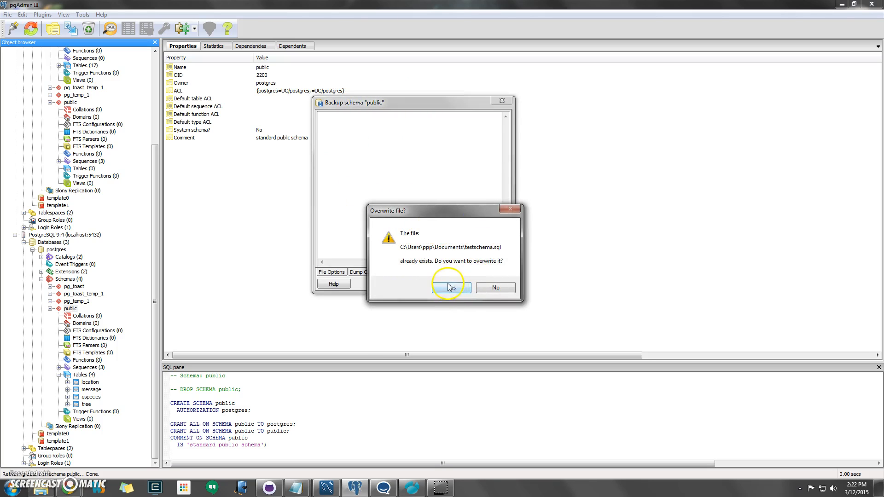
click(450, 282)
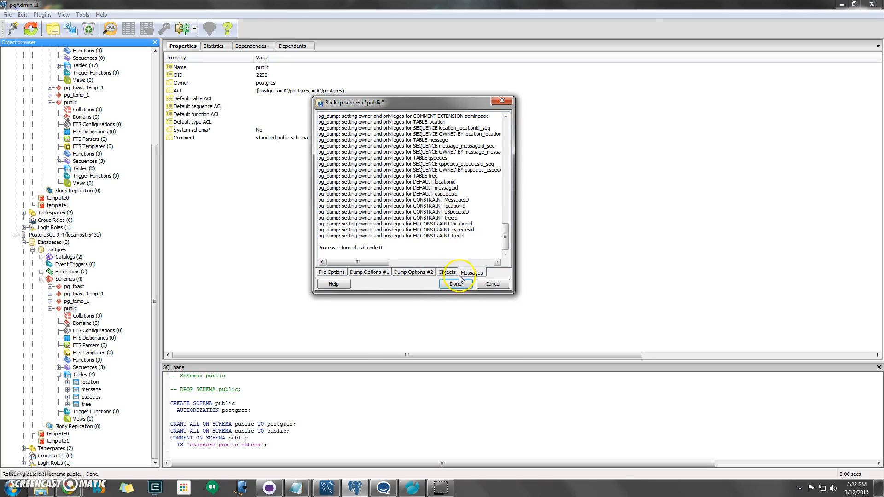
click(455, 286)
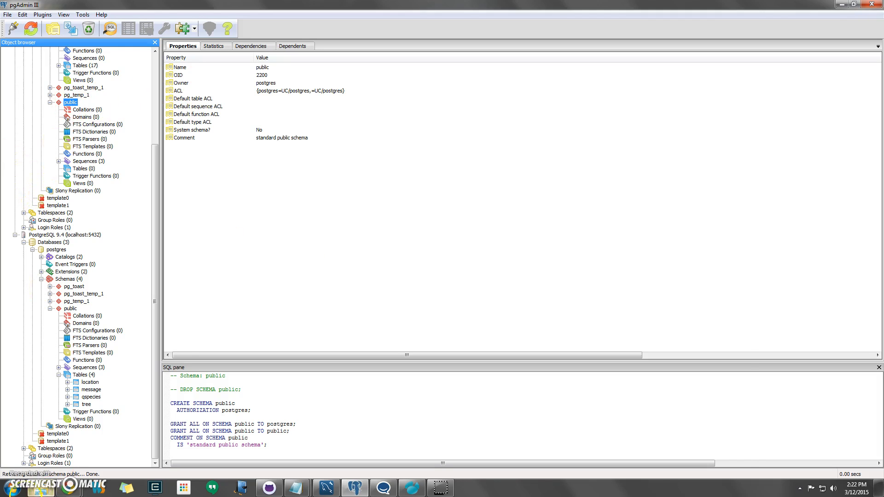
Step: Open testschema.sql from Documents in Notepad and copy all of its dump text
click(42, 489)
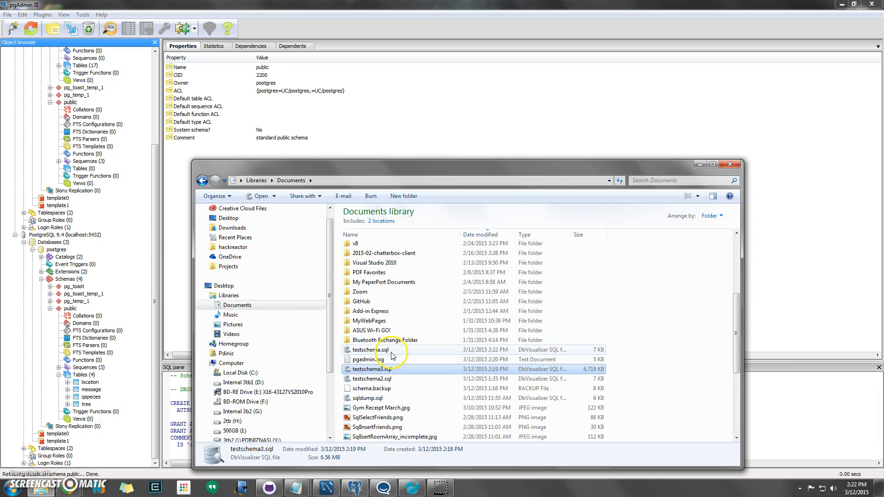
right_click(392, 351)
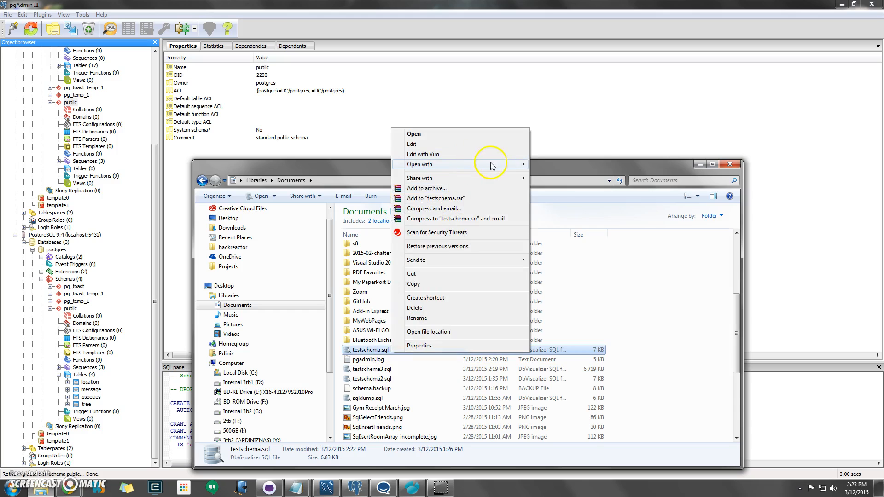
mouse_move(491, 164)
click(564, 175)
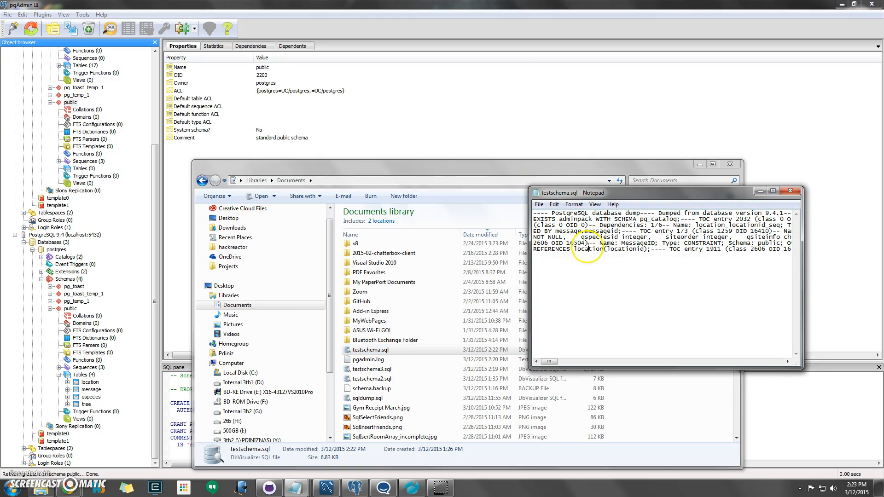
key(ctrl+a)
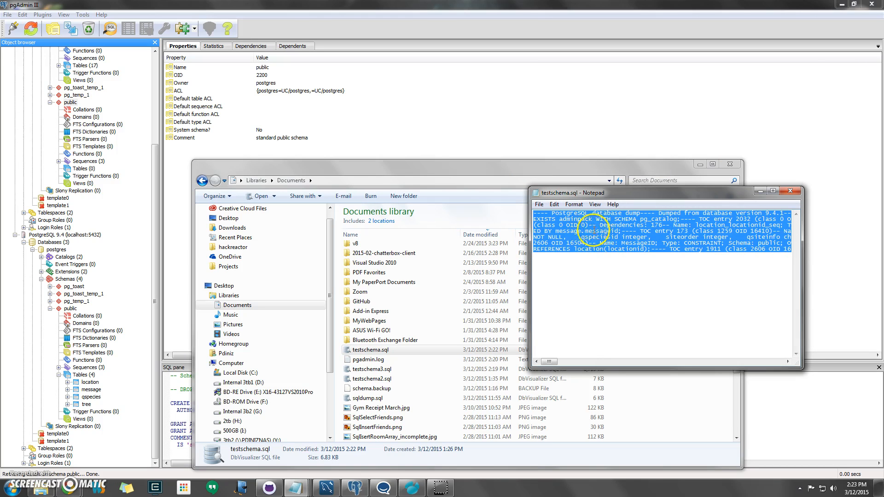
click(330, 114)
right_click(72, 102)
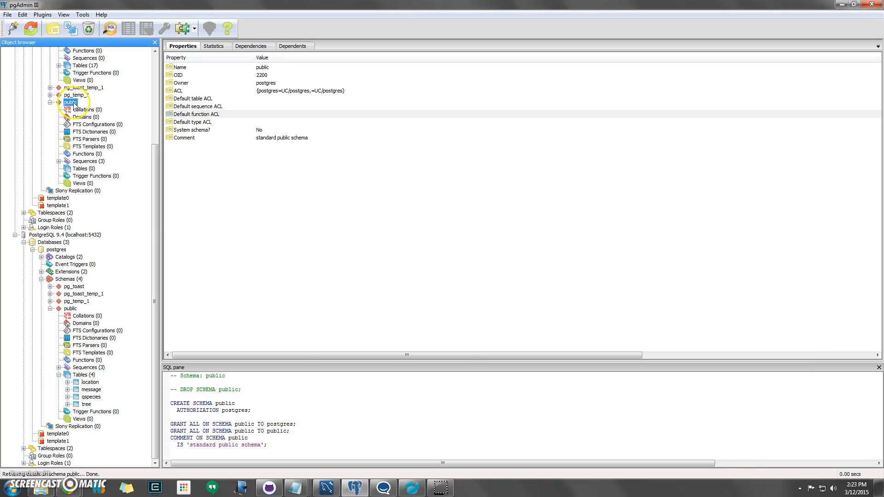
Step: Open a CREATE Script query for public and replace its contents with the copied dump
mouse_move(125, 123)
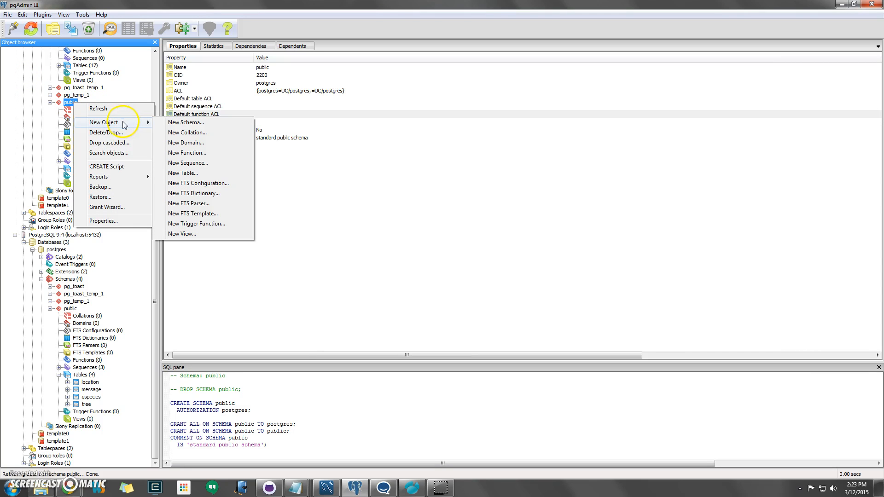
click(113, 166)
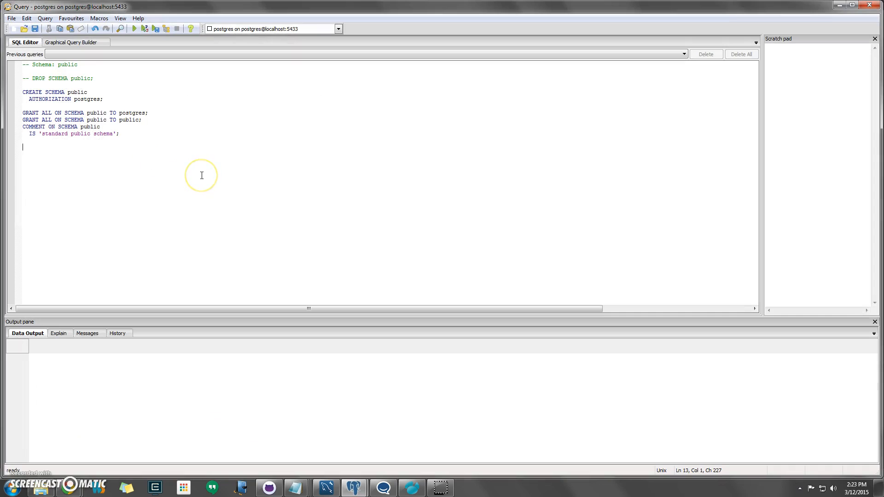
key(ctrl+a)
key(ctrl+v)
click(205, 175)
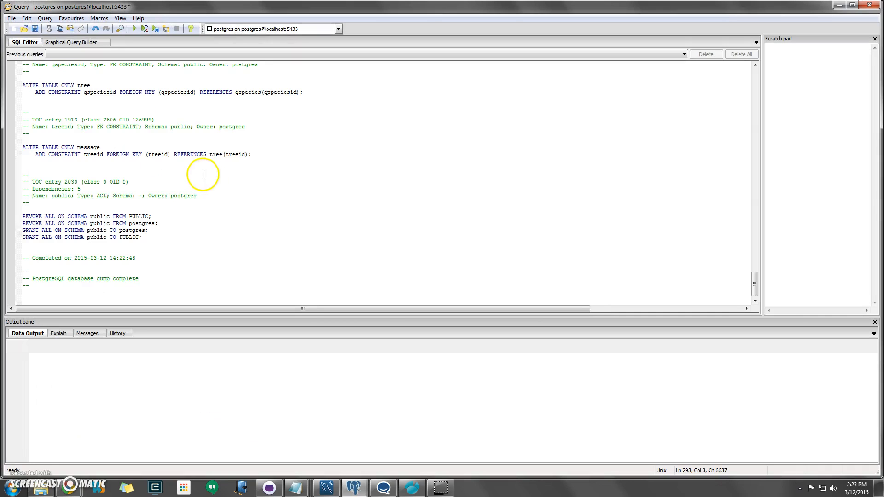
scroll(211, 179, up, 20)
drag(755, 211, 743, 70)
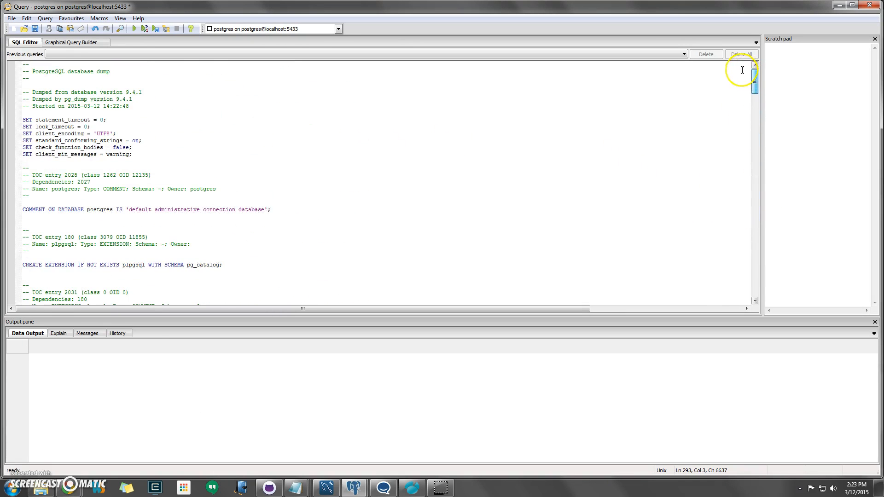
Step: Execute the pasted dump script and close the query window
click(134, 31)
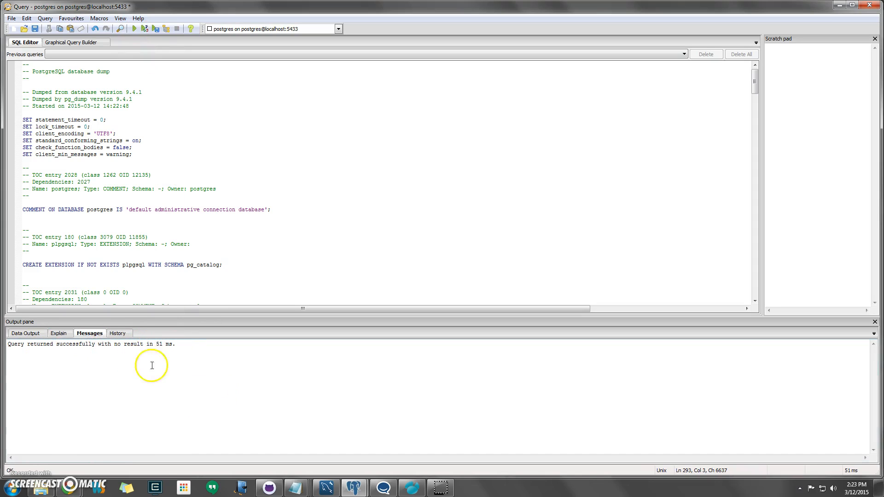
click(197, 203)
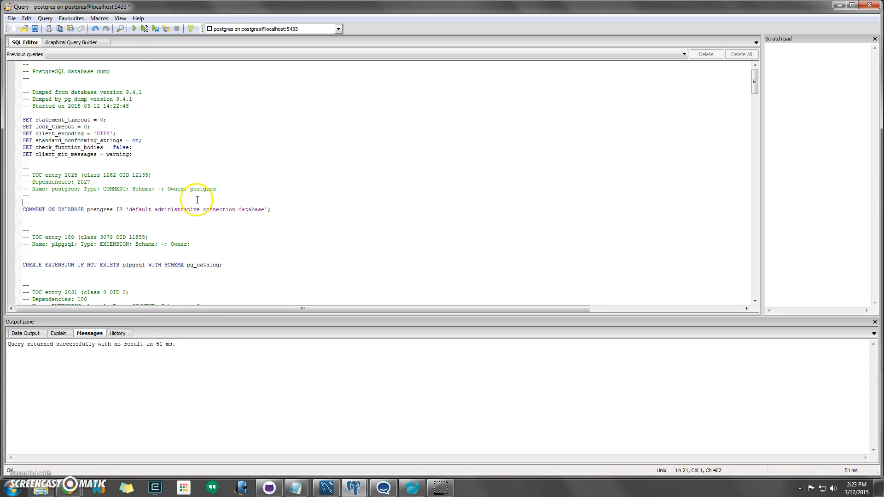
click(869, 5)
Step: Discard the unsaved query and refresh the public schema
click(452, 277)
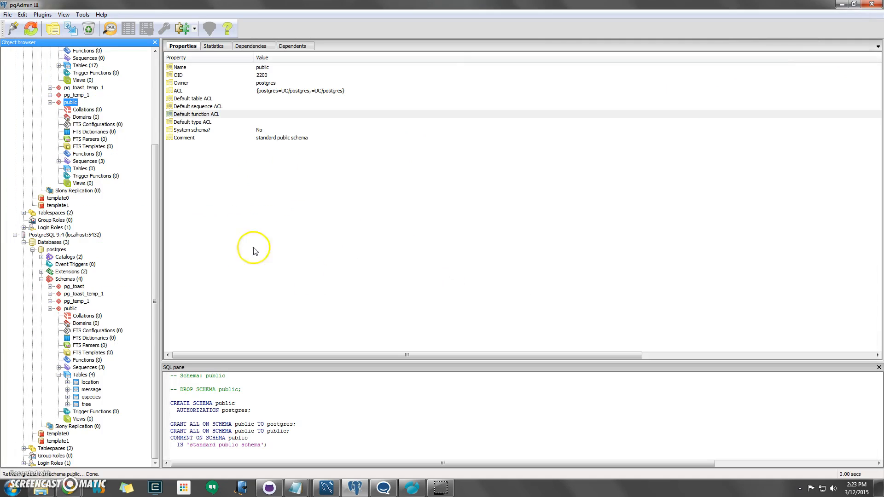
right_click(72, 104)
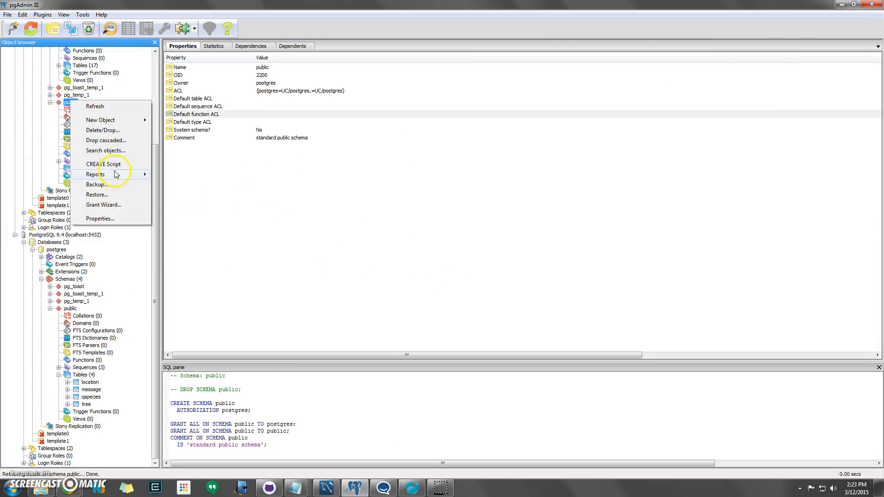
click(107, 109)
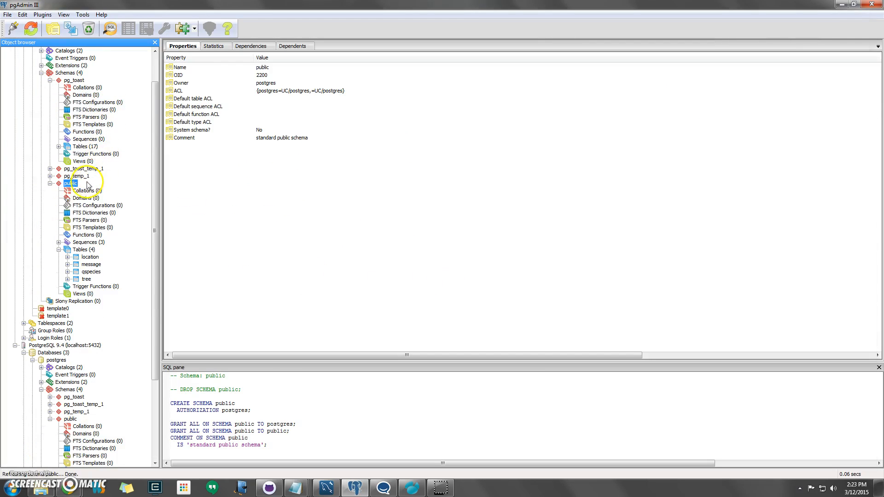
Step: List public's four tables and three sequences and view the sequence statistics
click(85, 250)
click(84, 243)
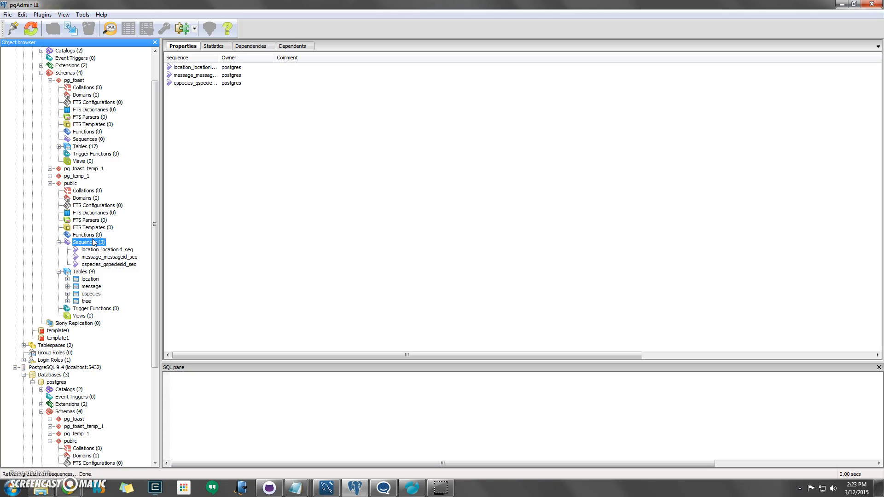
click(214, 46)
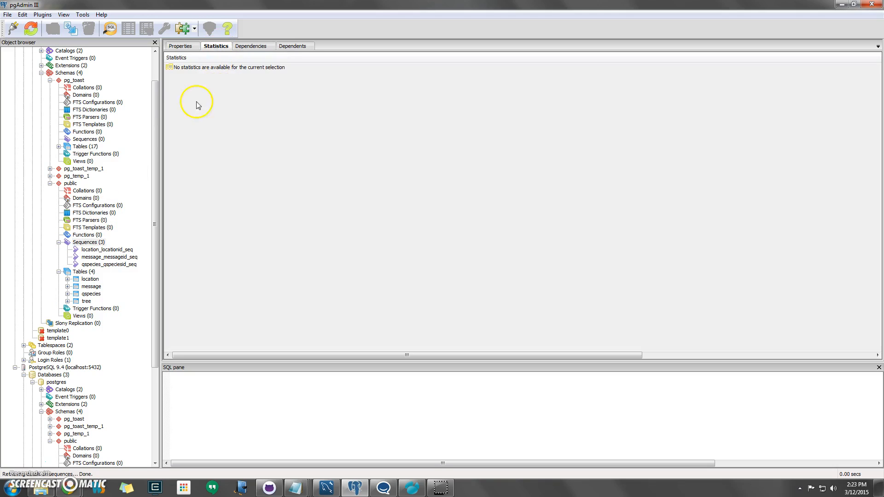
click(158, 100)
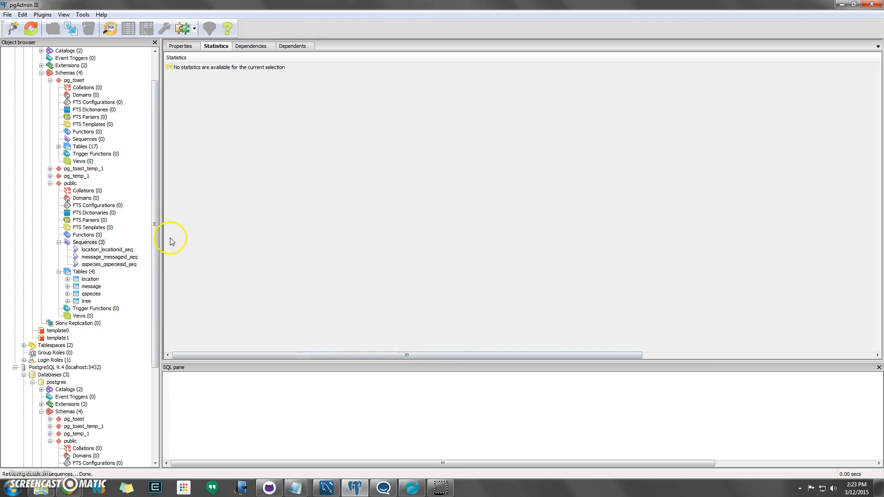
drag(158, 164, 167, 101)
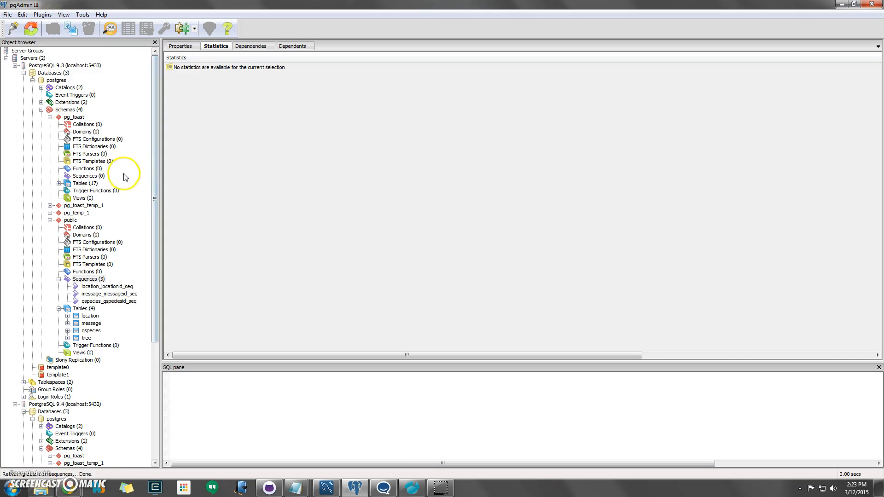
Step: In Navicat, start a Data Transfer from public with all tables and sequences selected
click(420, 488)
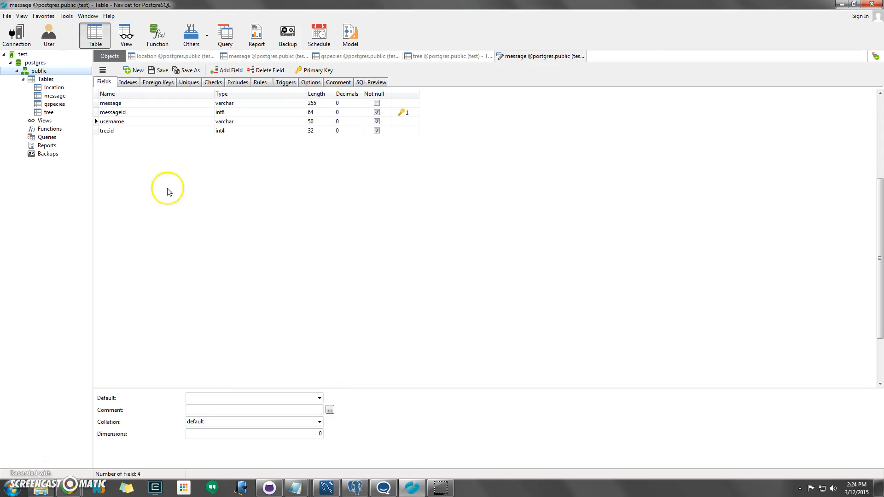
right_click(40, 72)
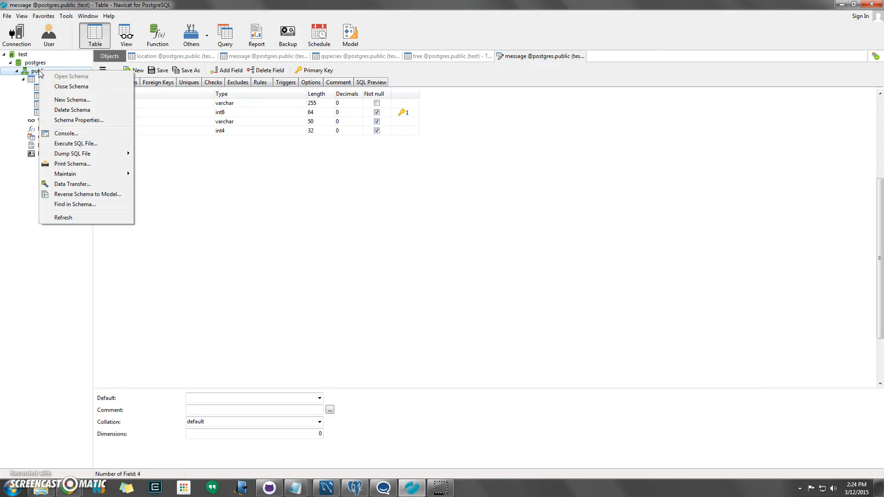
click(92, 184)
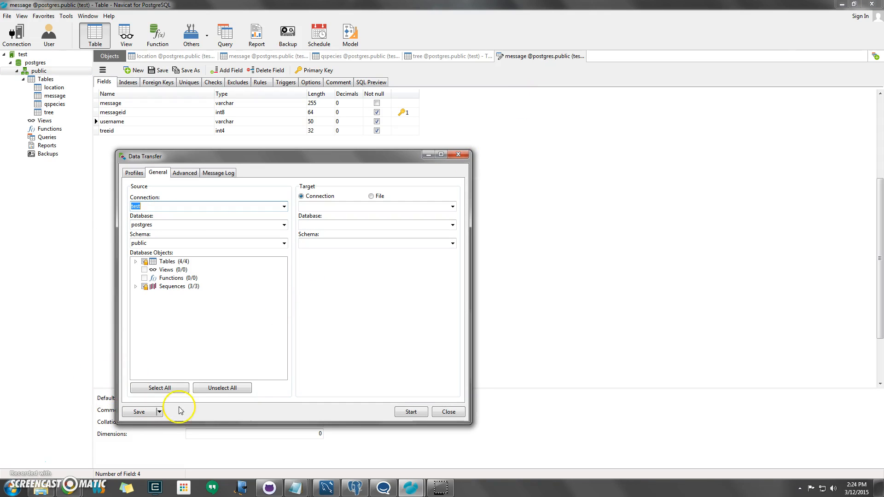
click(172, 390)
double_click(166, 261)
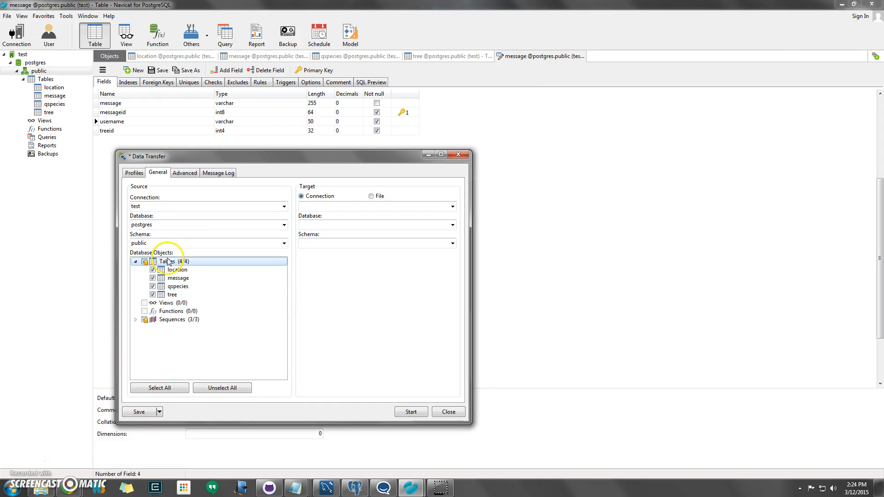
double_click(173, 320)
double_click(175, 320)
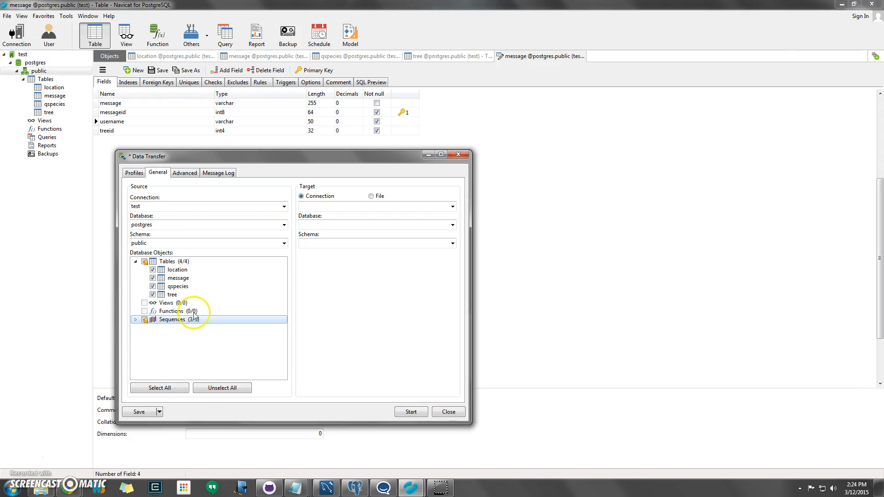
Step: Send the transfer to Desktop\newsqlscript.sql, run it, and close the finished window
click(371, 197)
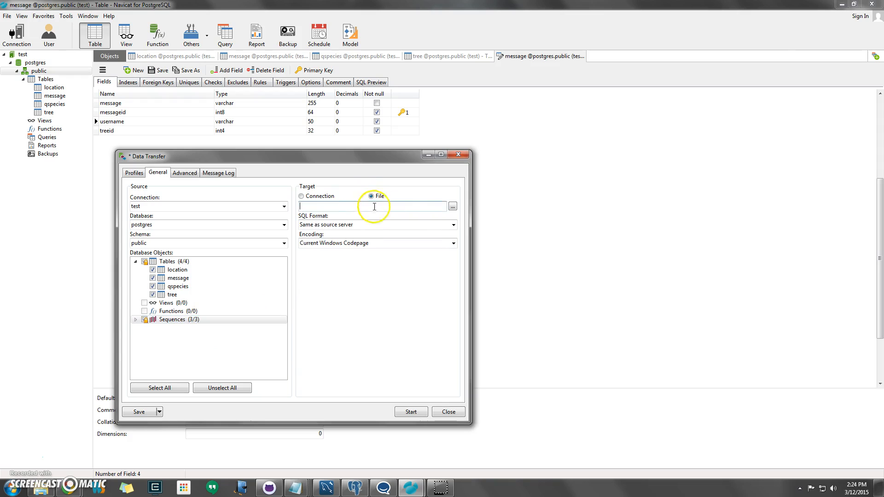
click(452, 207)
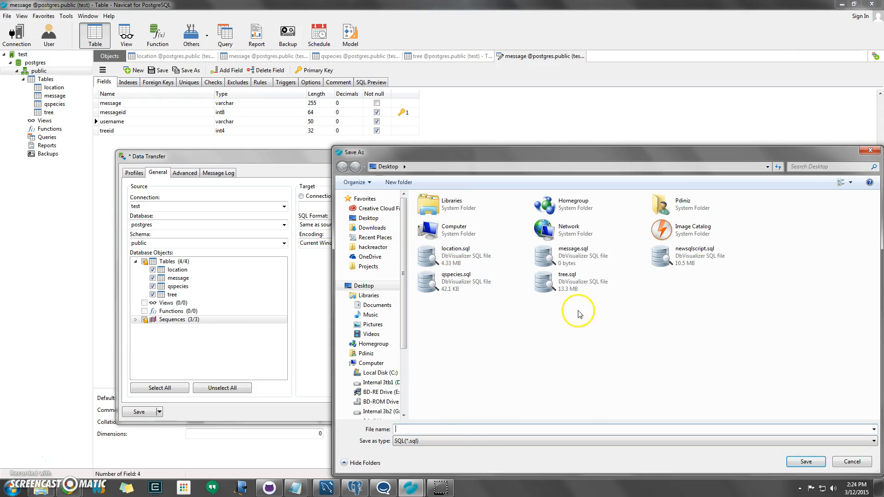
click(660, 256)
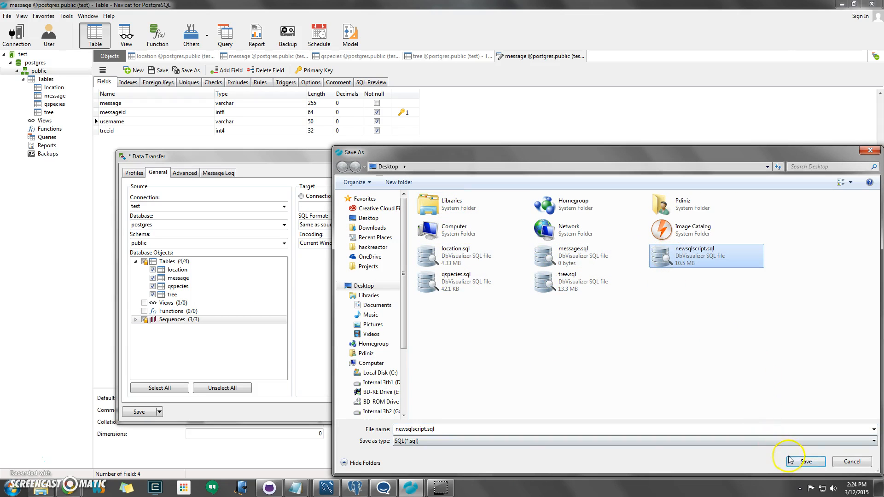
click(806, 461)
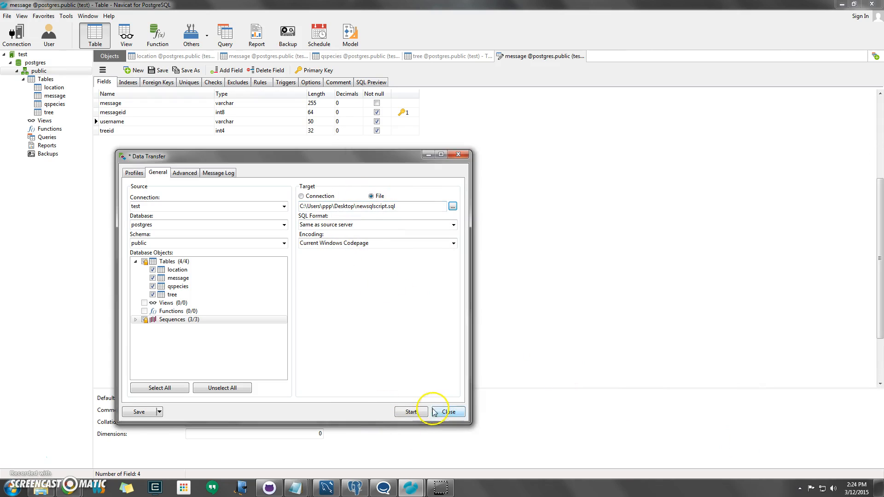
click(410, 412)
click(422, 253)
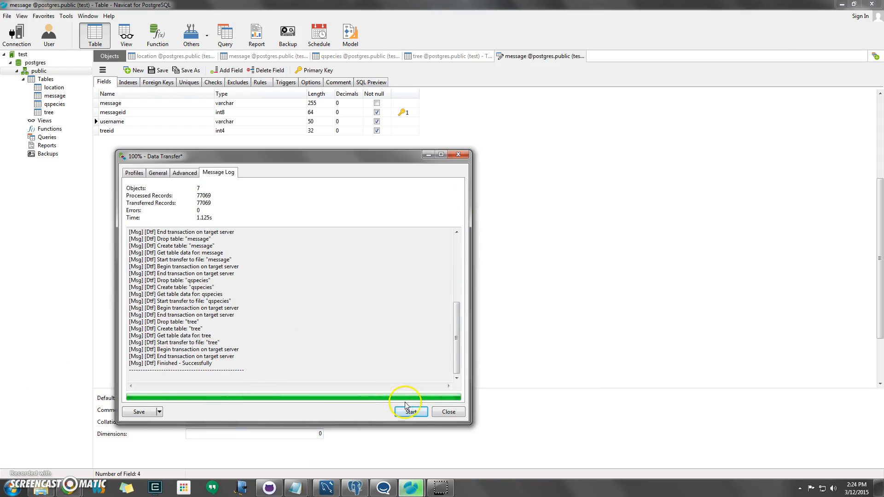
click(134, 172)
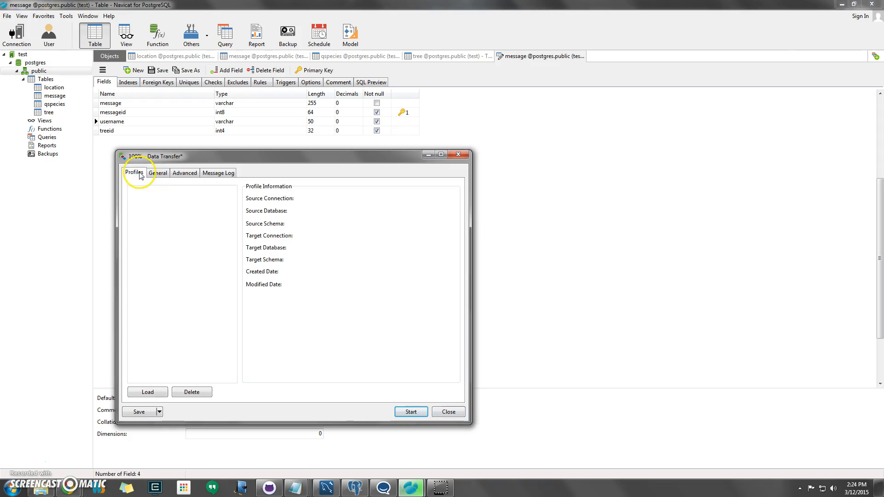
click(446, 412)
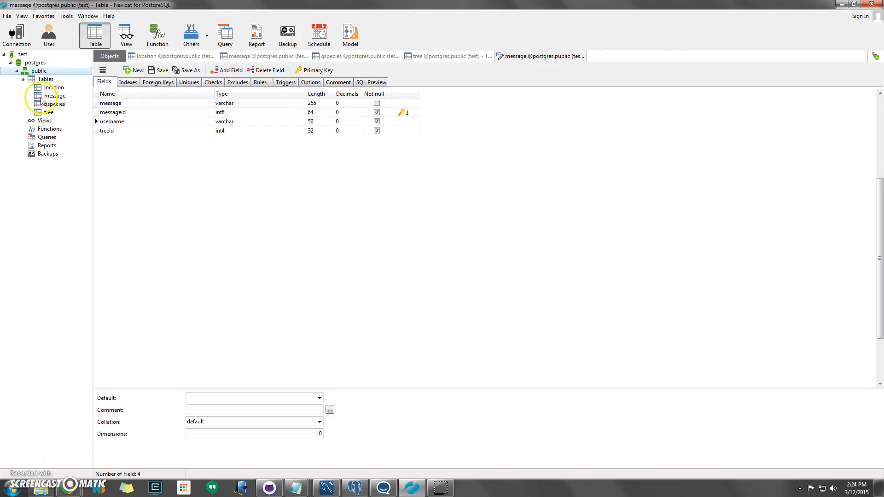
Step: Export the location table as SQL script location.sql with all columns via the Export Wizard
right_click(53, 88)
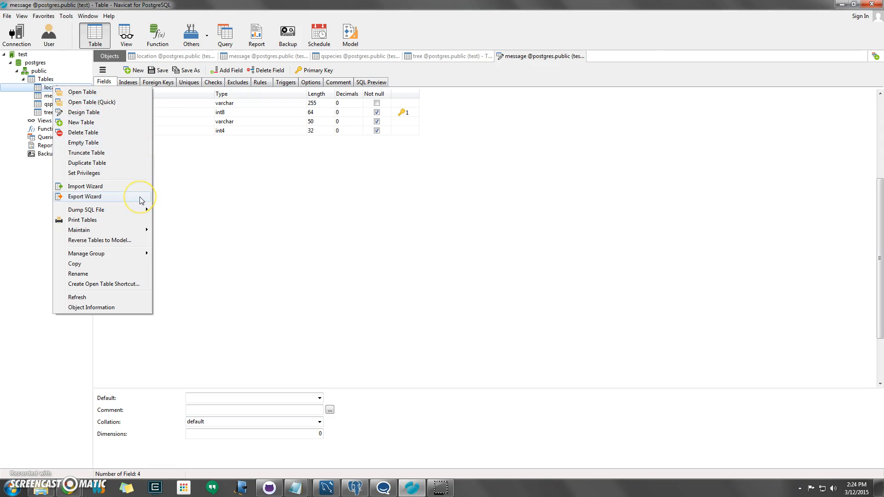
click(85, 196)
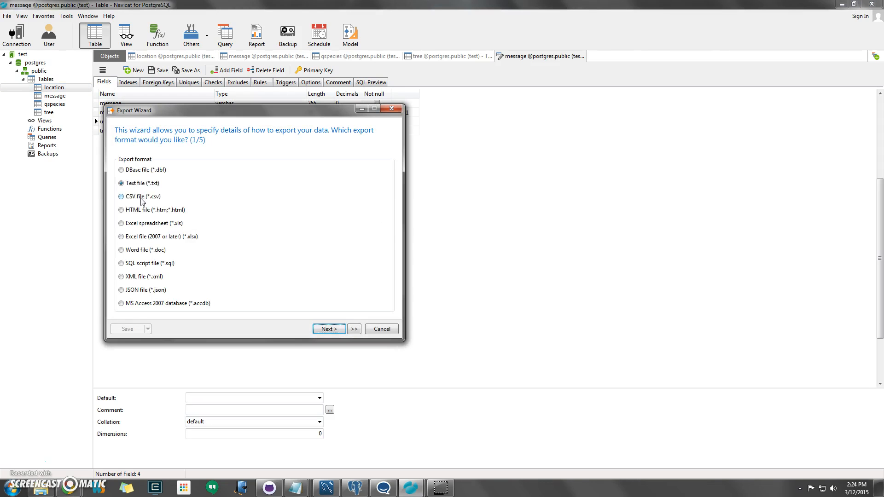
click(142, 263)
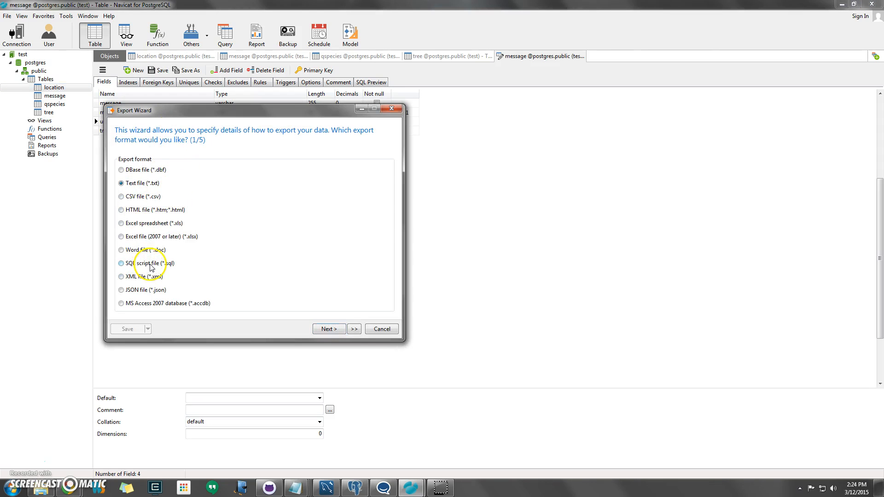
click(327, 329)
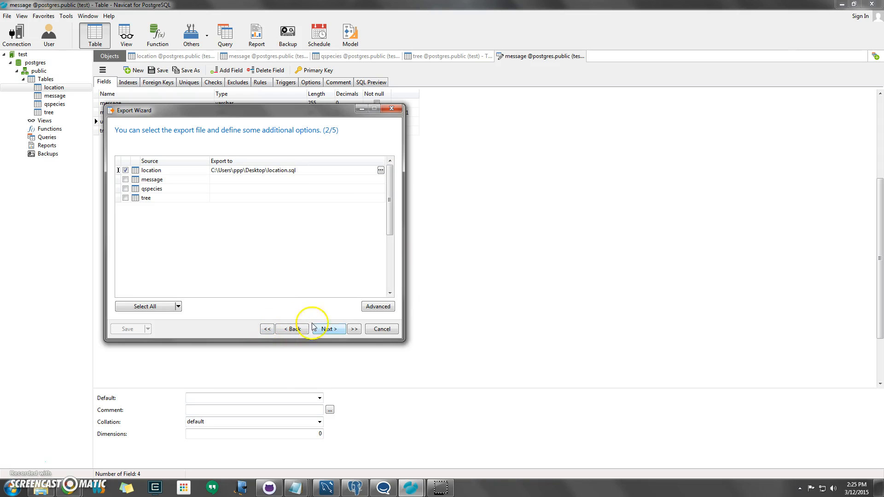
click(329, 329)
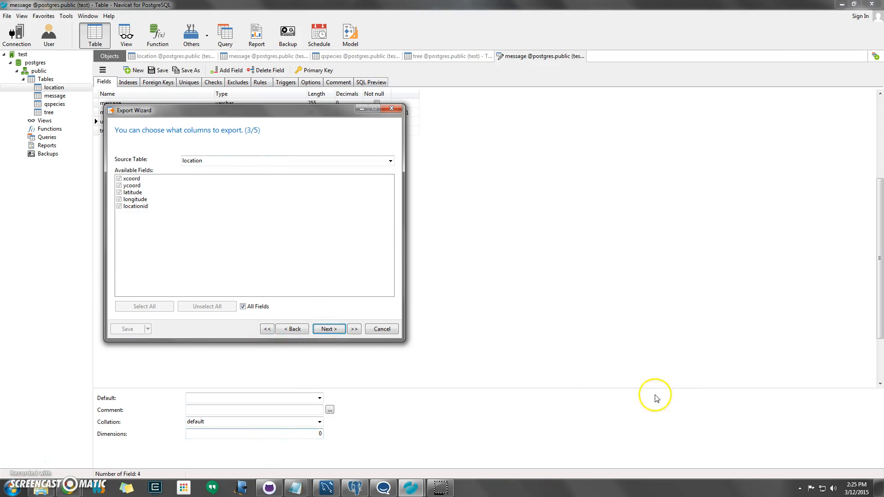
click(328, 329)
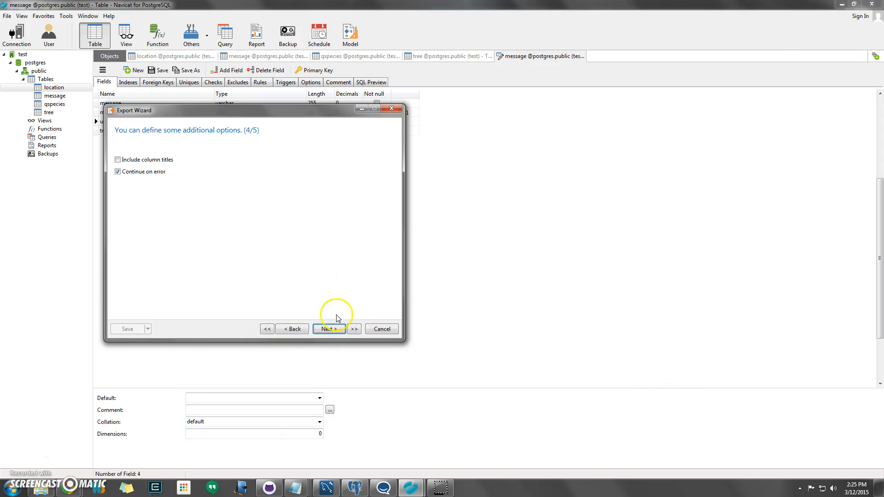
click(329, 329)
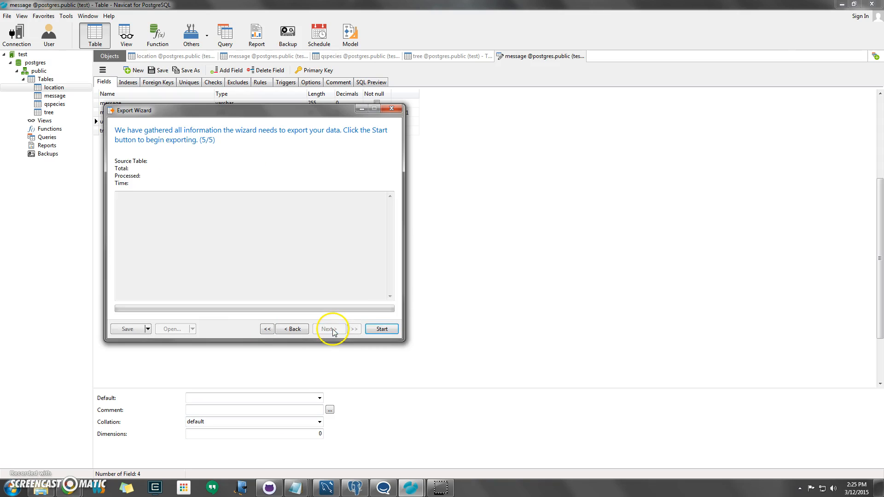
click(382, 329)
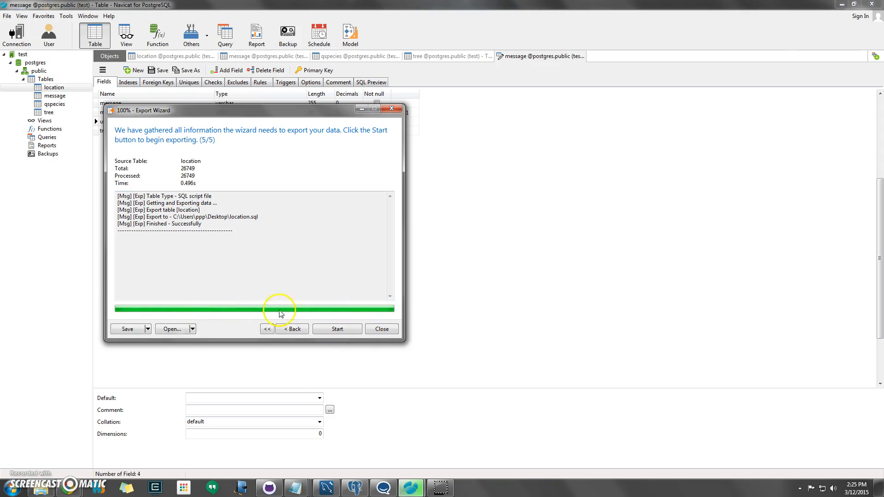
click(380, 330)
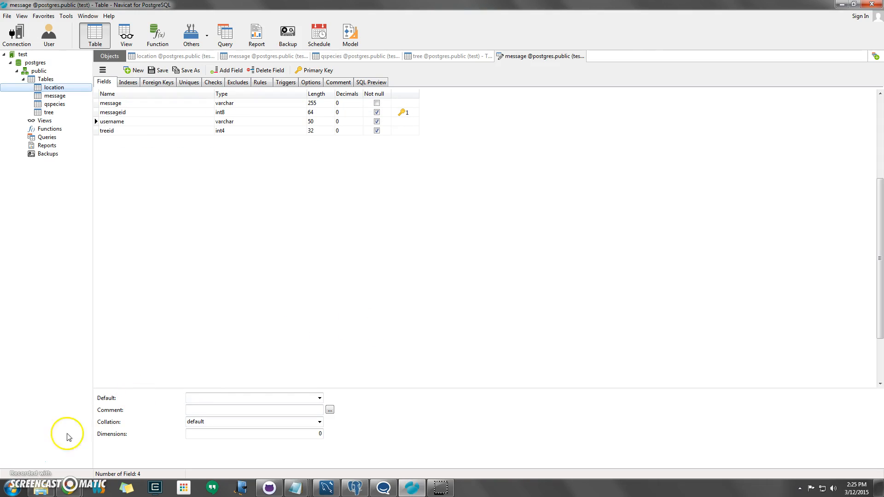
click(41, 489)
Step: Check tree.sql sits on the Desktop beside location.sql and newsqlscript.sql, then close Explorer
click(230, 218)
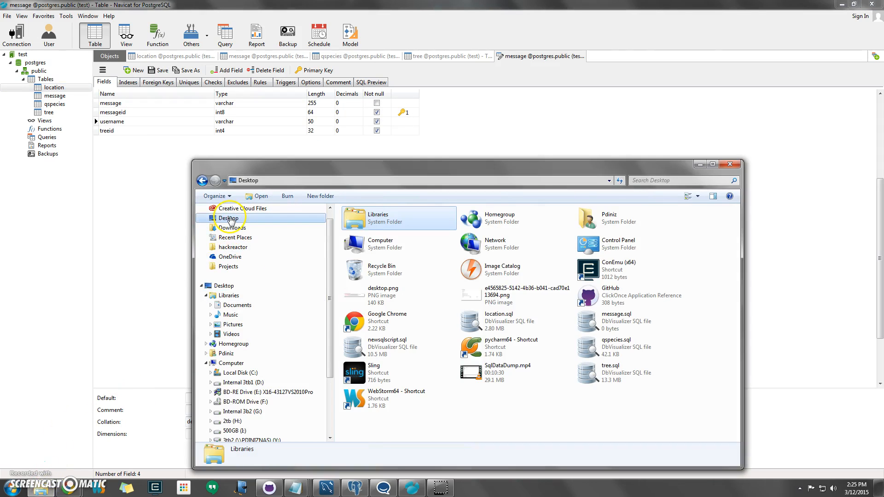
click(640, 376)
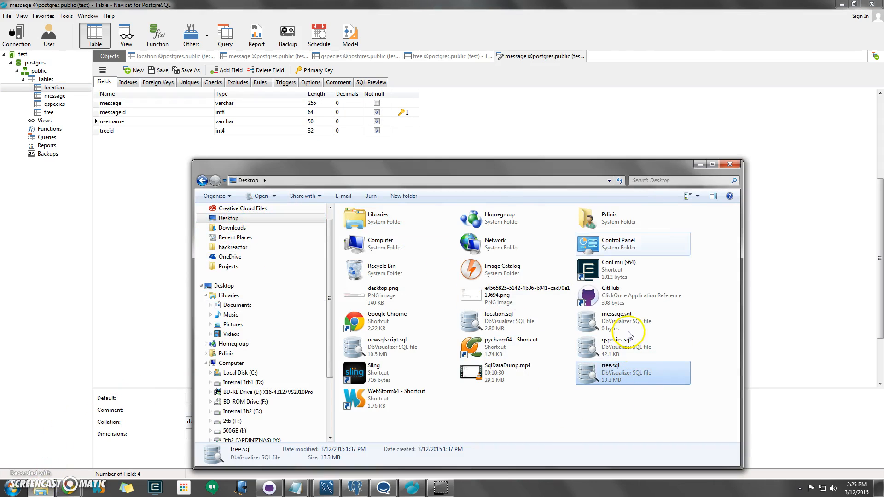
click(730, 165)
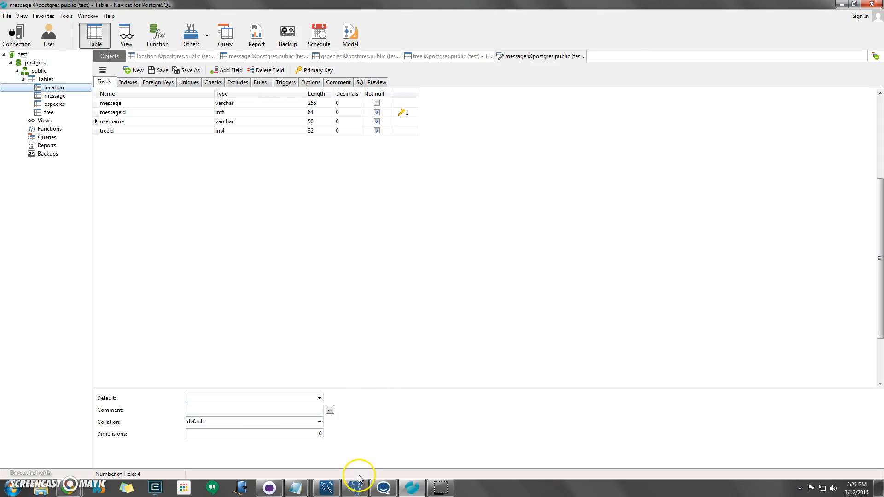
Step: In MySQL Workbench, open Server > Data Export and select the chatterbox schema
mouse_move(326, 491)
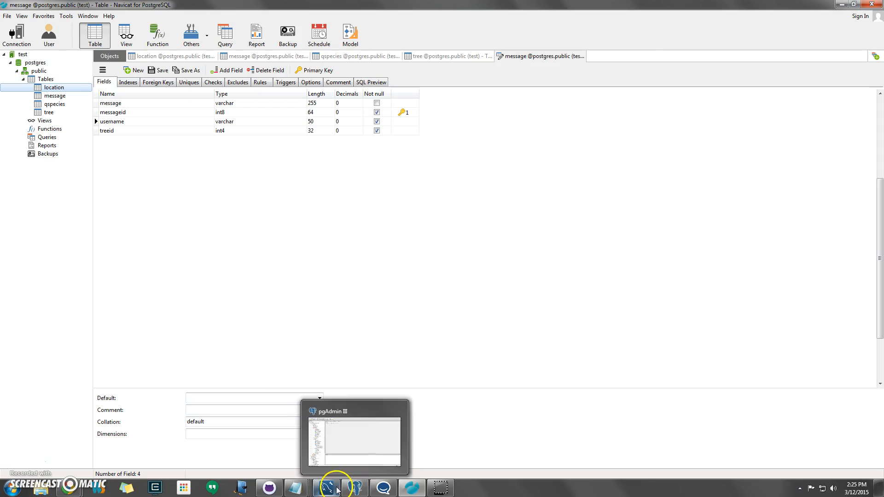
click(334, 488)
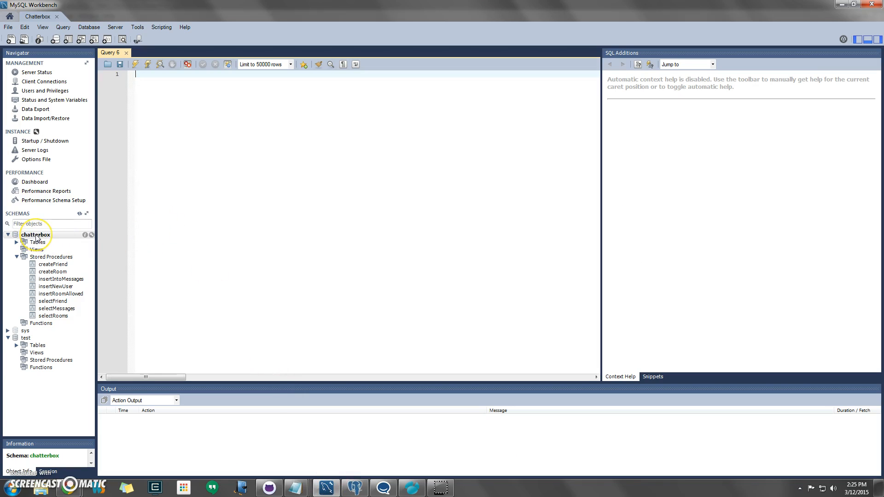
click(36, 236)
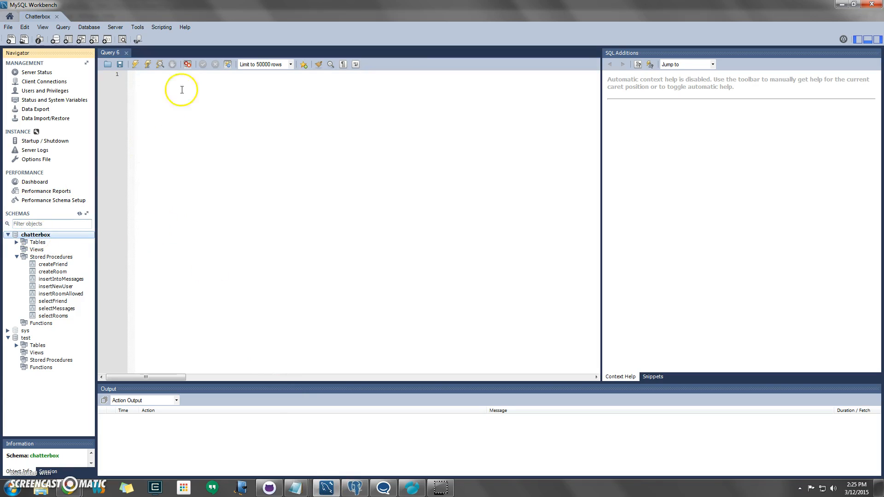
click(114, 27)
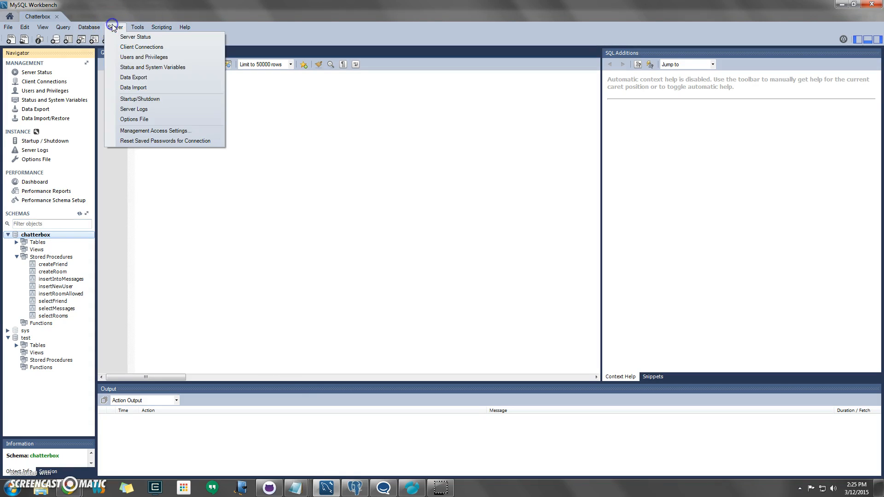
click(166, 81)
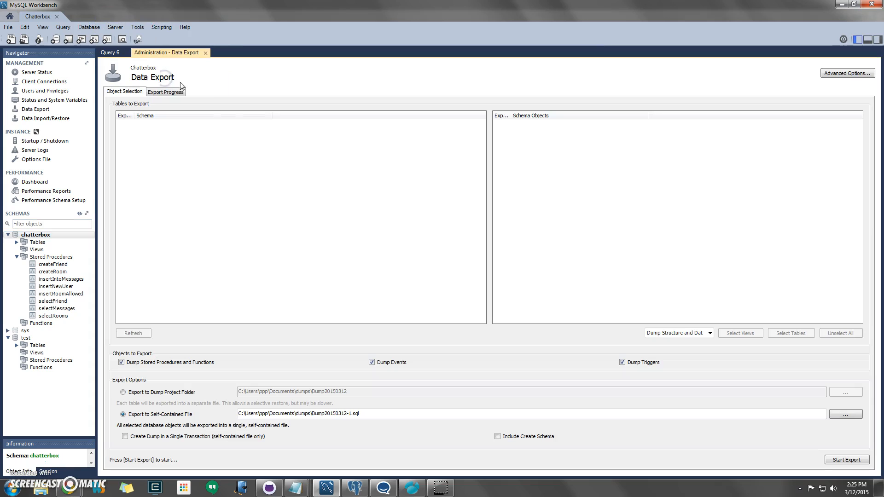
click(144, 124)
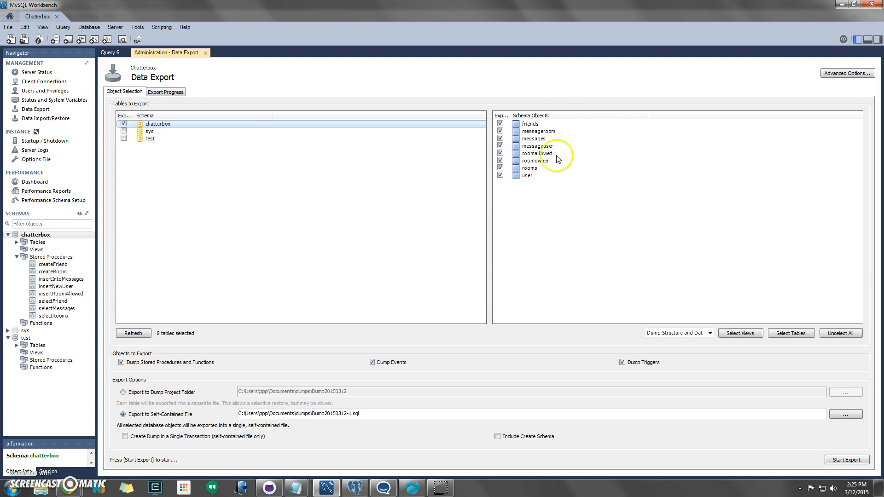
Step: Dump data only with Include Create Schema, exporting to Dump20150312-1.sql
click(668, 336)
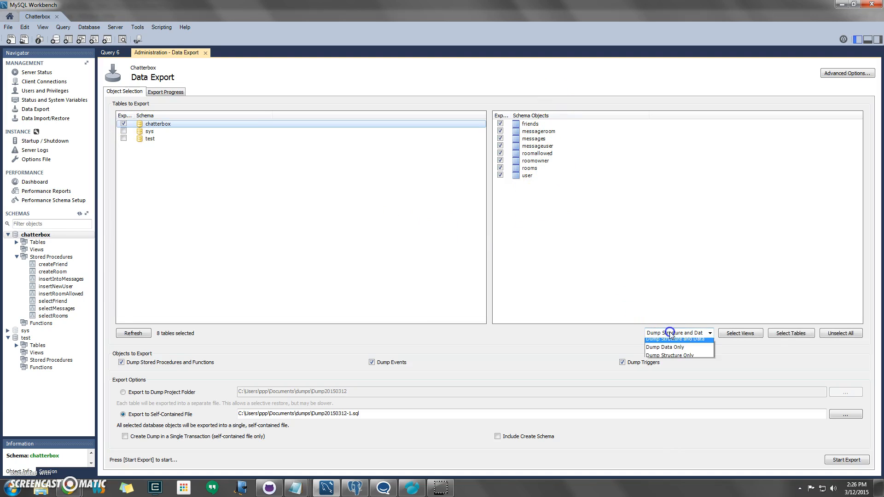
click(690, 350)
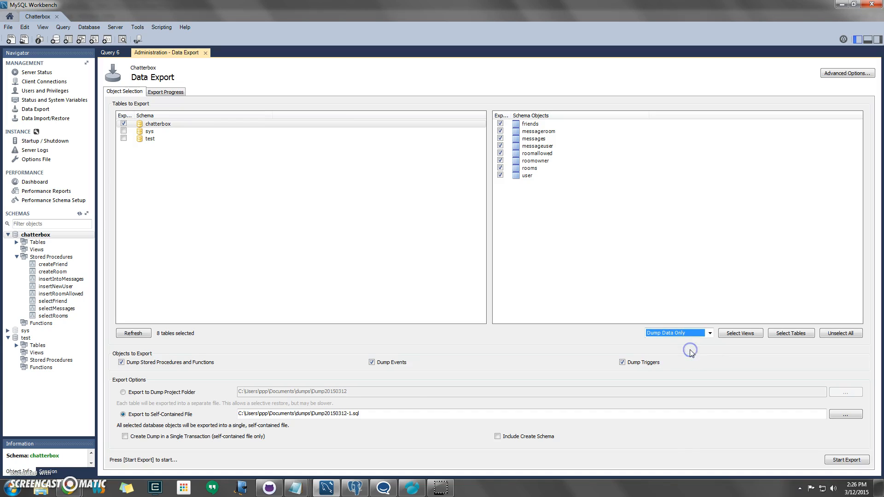
click(358, 413)
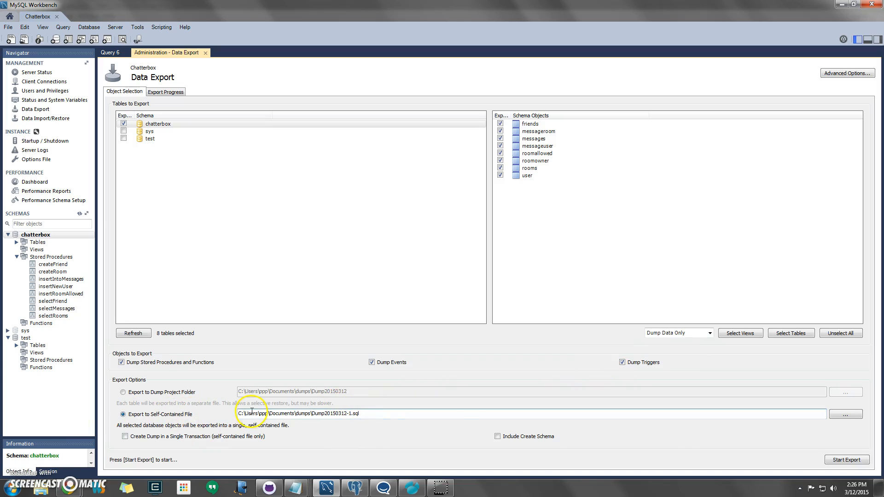
click(511, 436)
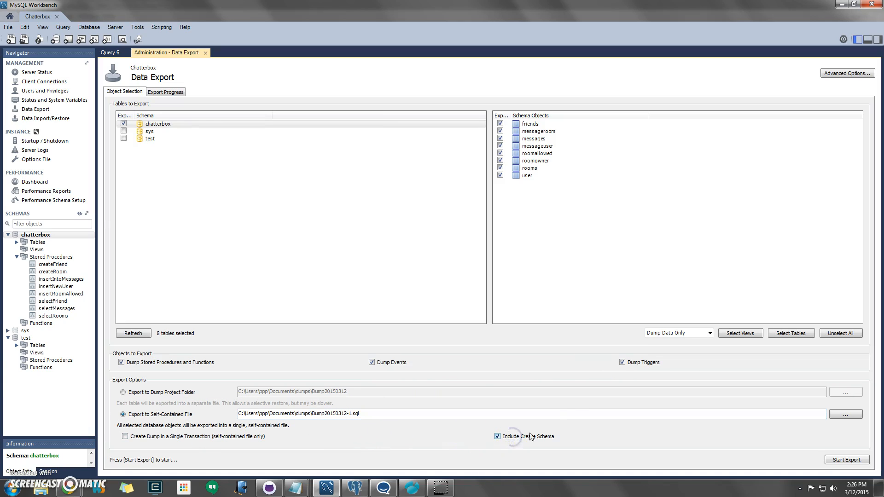
click(839, 459)
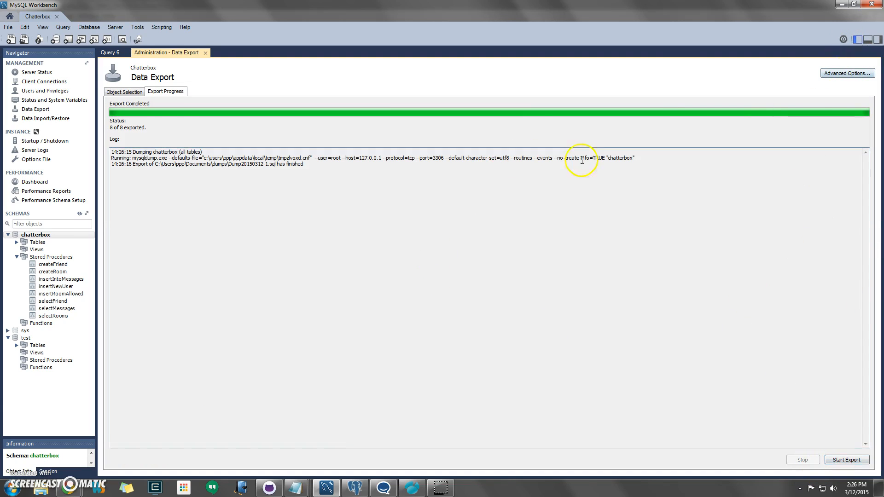
Step: Close the Data Export tab, widen the query editor, and open Documents\dumps in Explorer
click(206, 54)
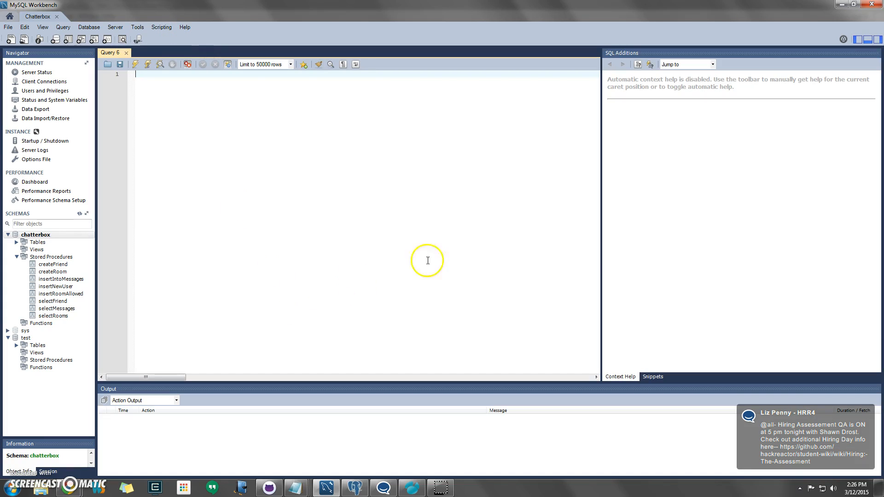
drag(602, 235, 669, 239)
click(46, 486)
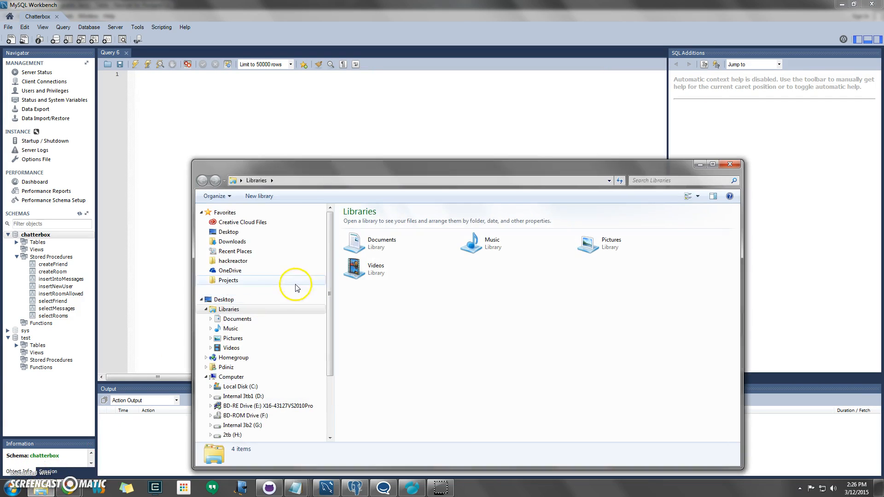
click(234, 318)
double_click(403, 250)
Step: Open Dump20150312-1.sql in Notepad and paste its whole script into the Workbench query editor
right_click(402, 250)
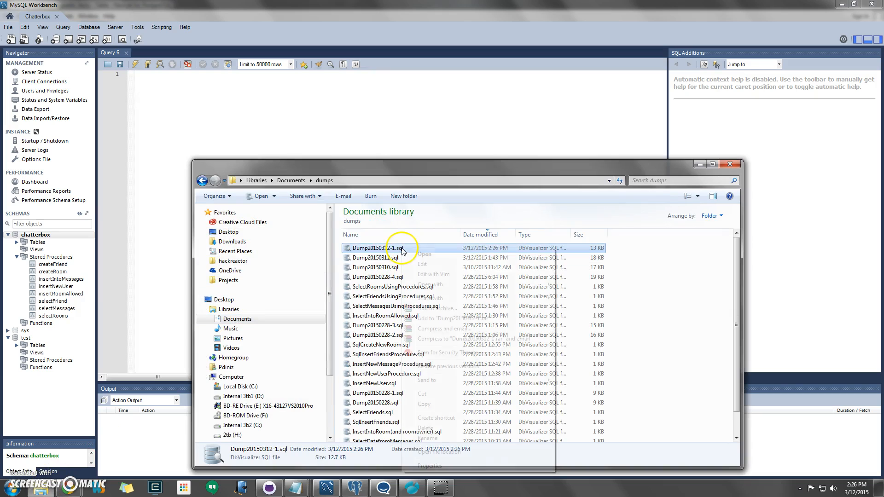
mouse_move(477, 285)
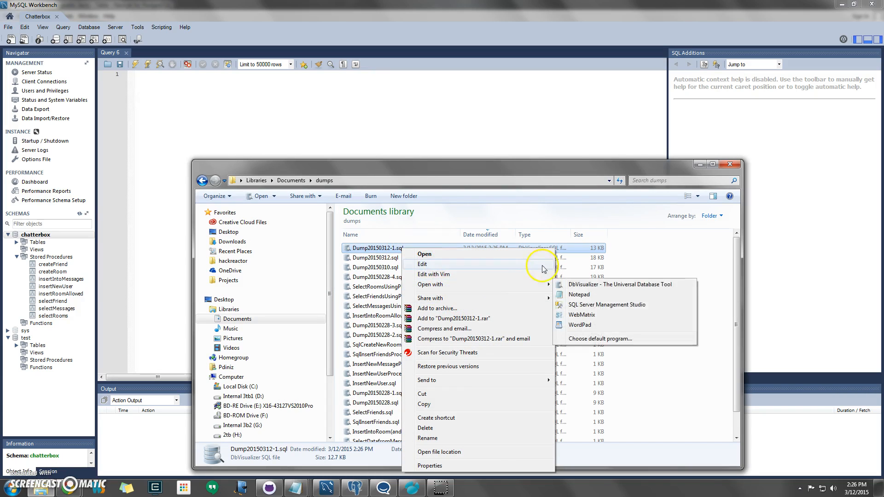
click(574, 294)
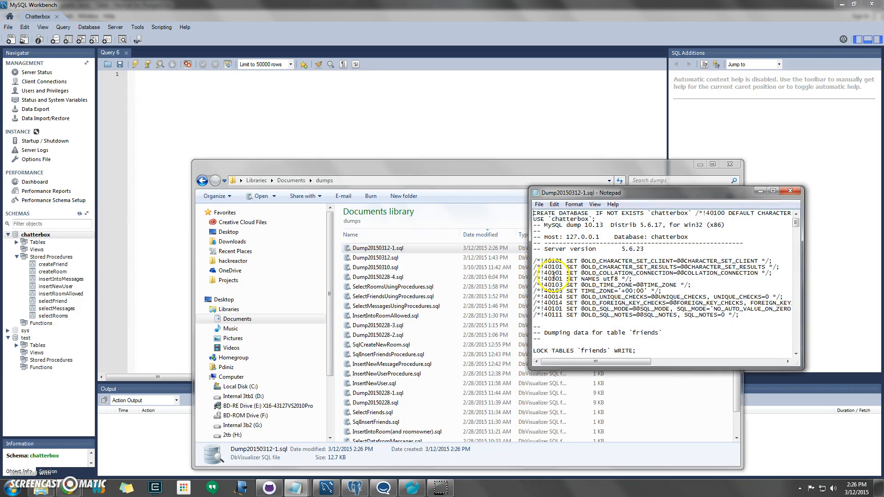
key(ctrl+a)
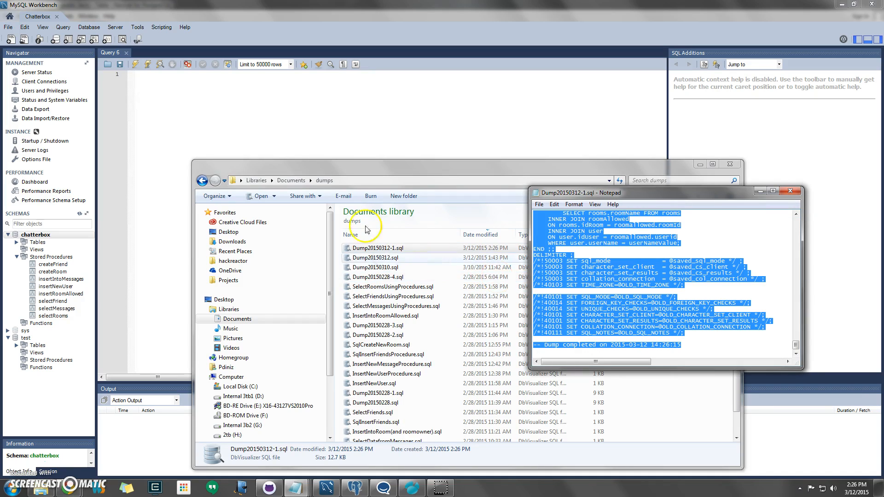
click(296, 119)
key(ctrl+v)
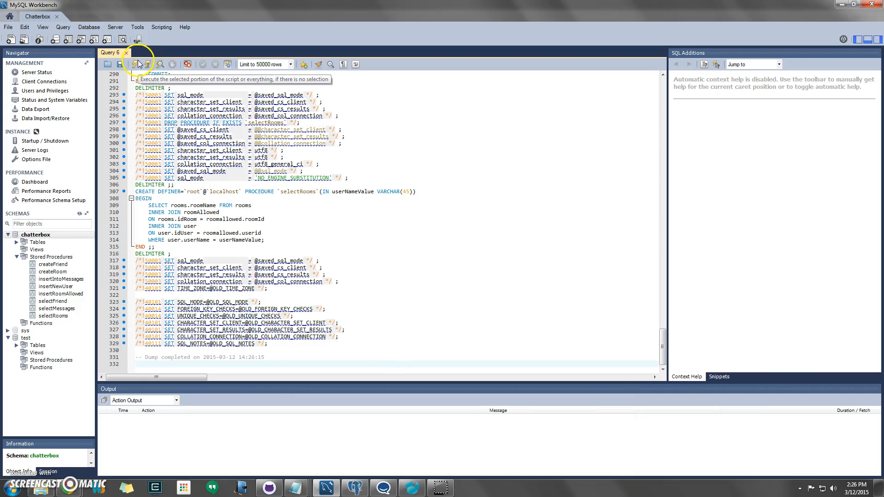
Step: Expand chatterbox's eight tables in the Navigator and scroll the dump script back to line 1
double_click(32, 242)
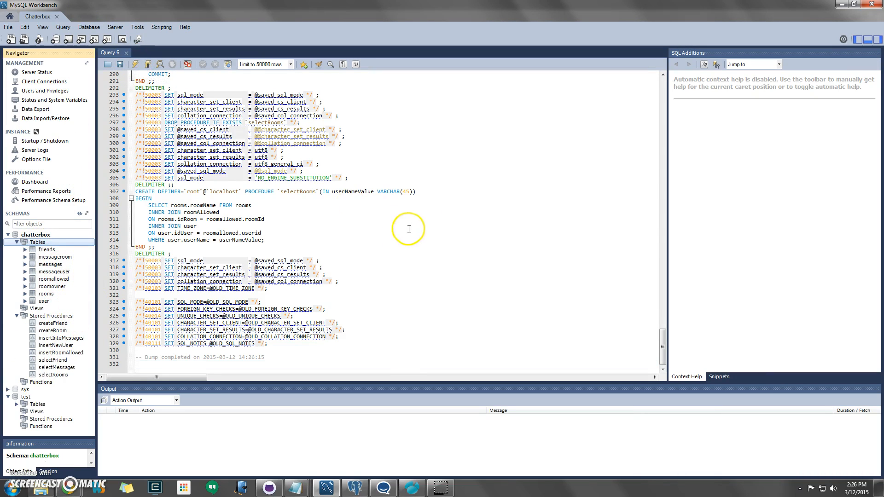
drag(662, 348, 662, 283)
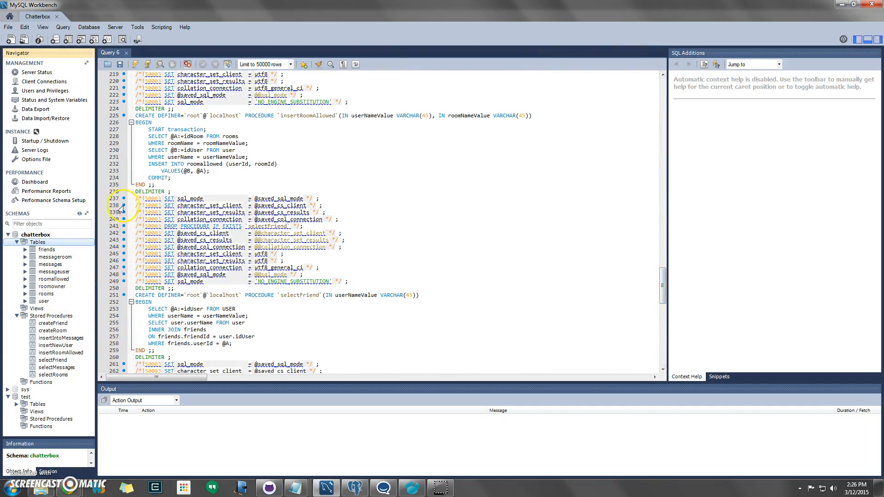
drag(662, 285, 658, 72)
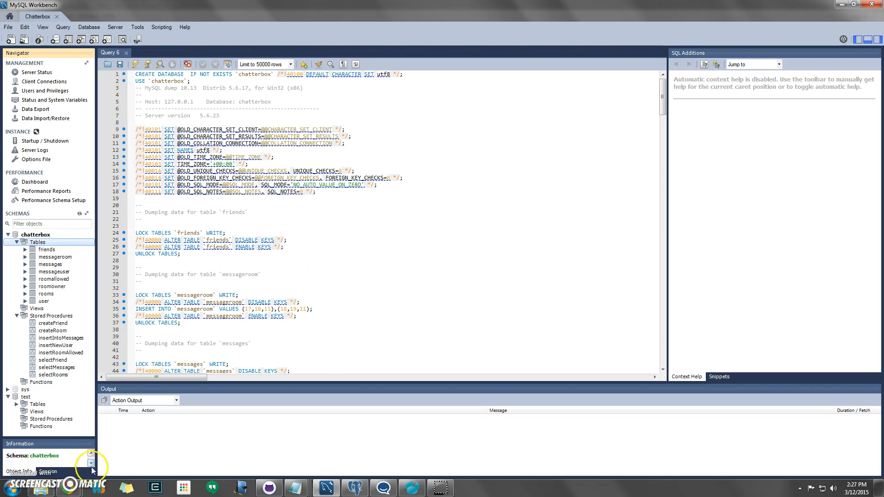
Step: Bring back the dumps folder, view Dump20150312-1.sql's context menu, then close the Explorer window
mouse_move(69, 487)
mouse_move(110, 447)
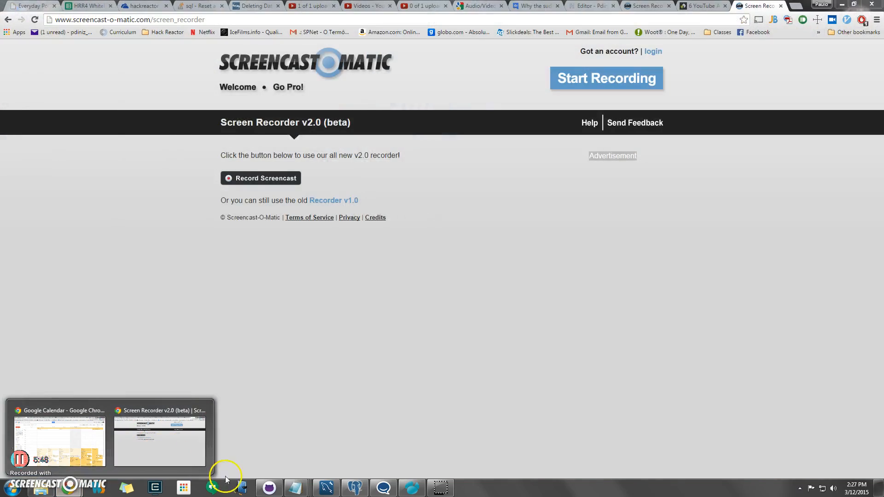
click(48, 491)
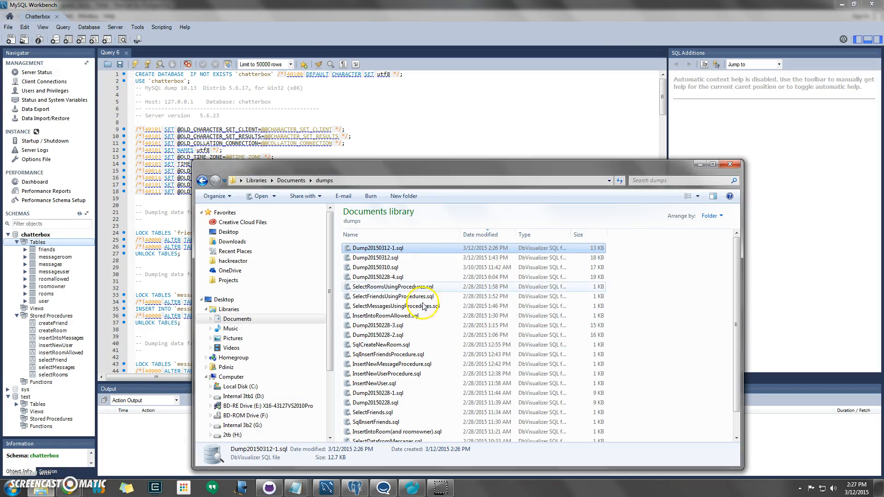
right_click(410, 251)
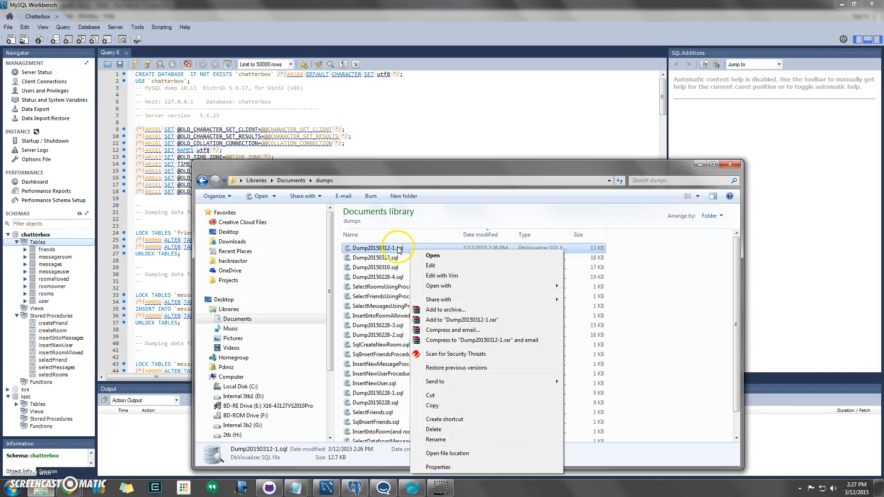
click(731, 167)
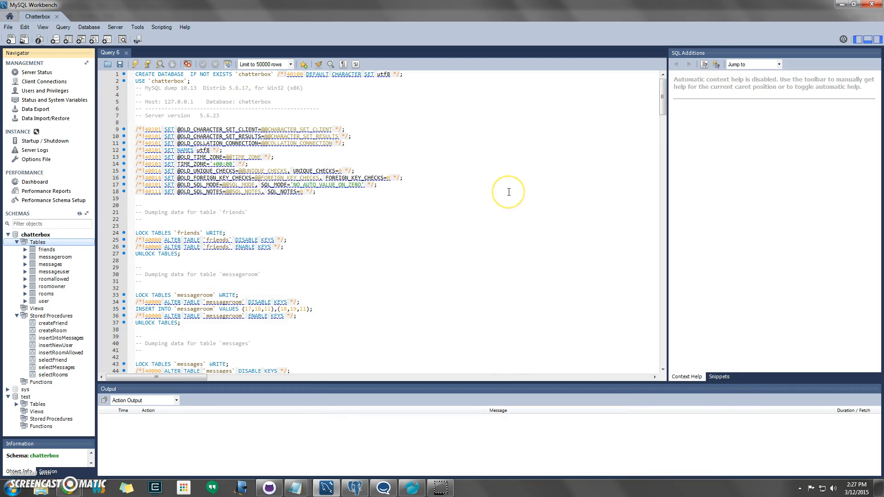